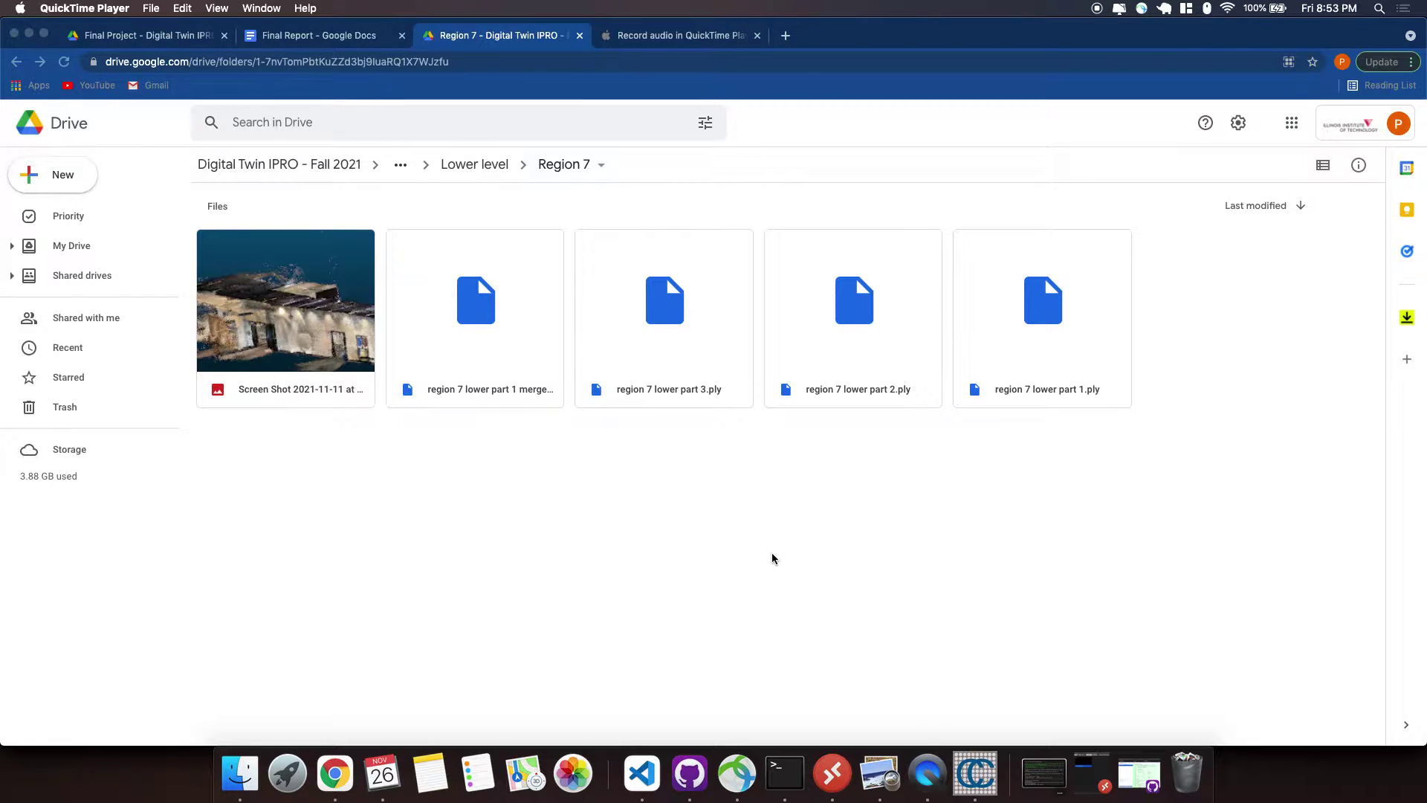
- Switch to CloudCompare and load region 7 lower part 1.ply from the downloaded folder with the proposed PLY property mapping
{"action": "left_click", "coordinate": [973, 783]}
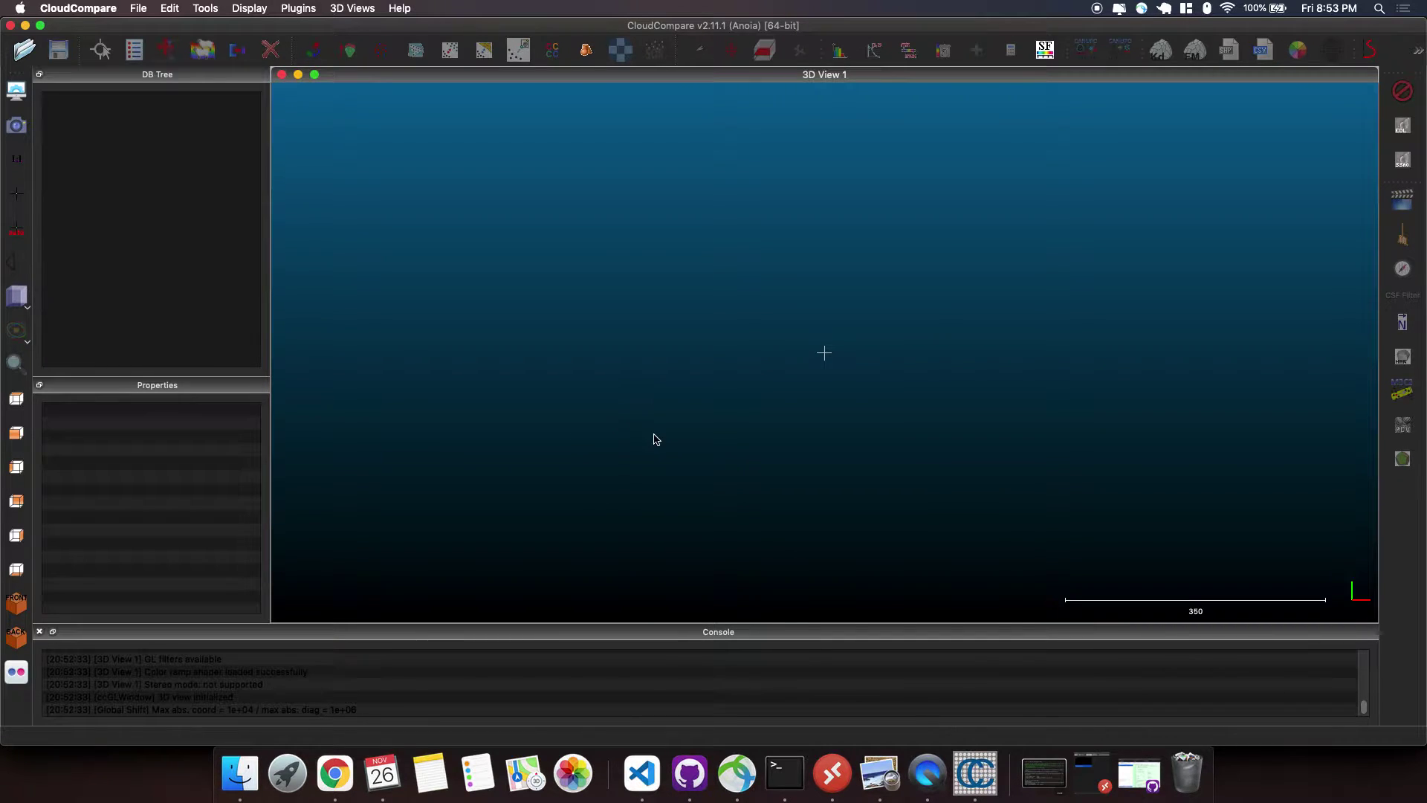
{"action": "left_click", "coordinate": [240, 773]}
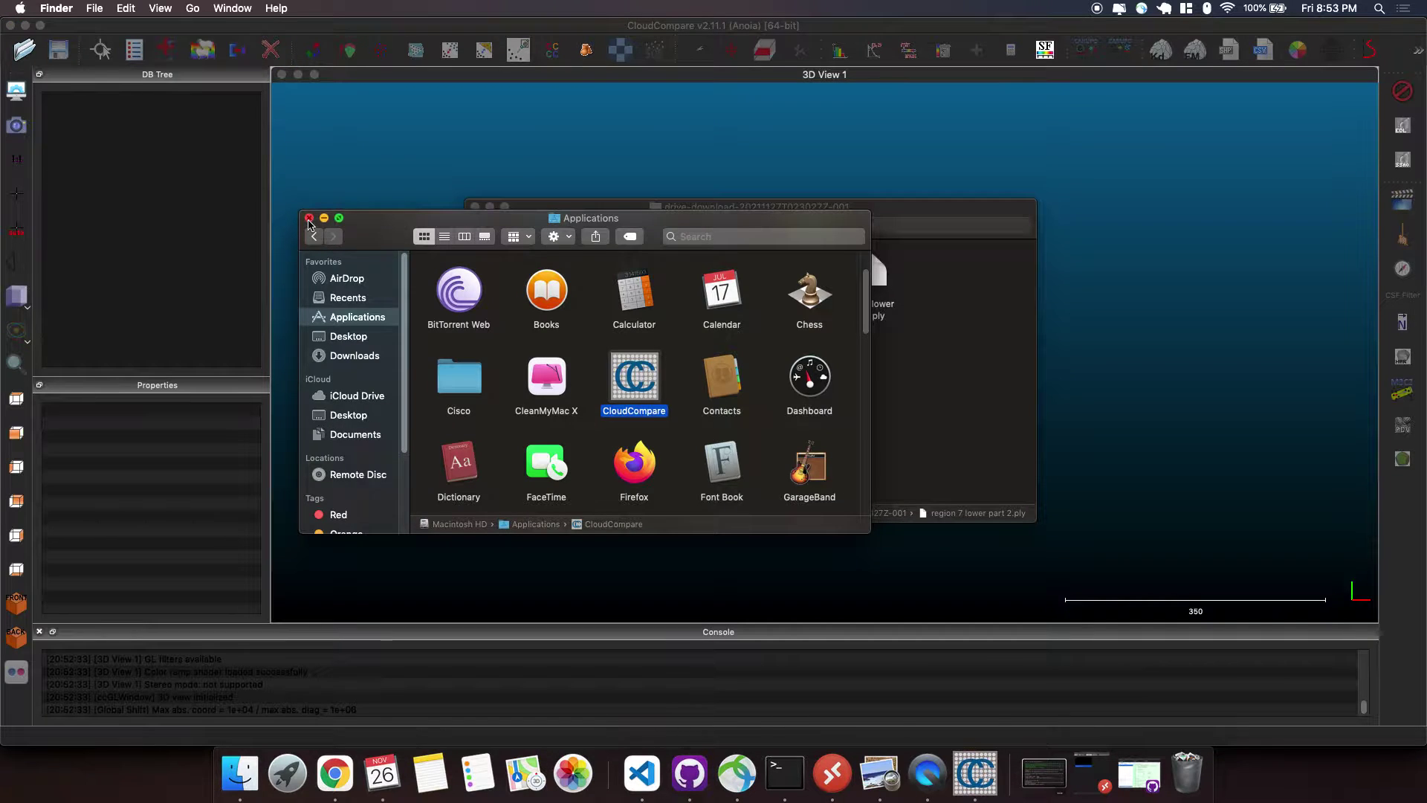
{"action": "left_click", "coordinate": [310, 218]}
{"action": "left_click", "coordinate": [697, 278]}
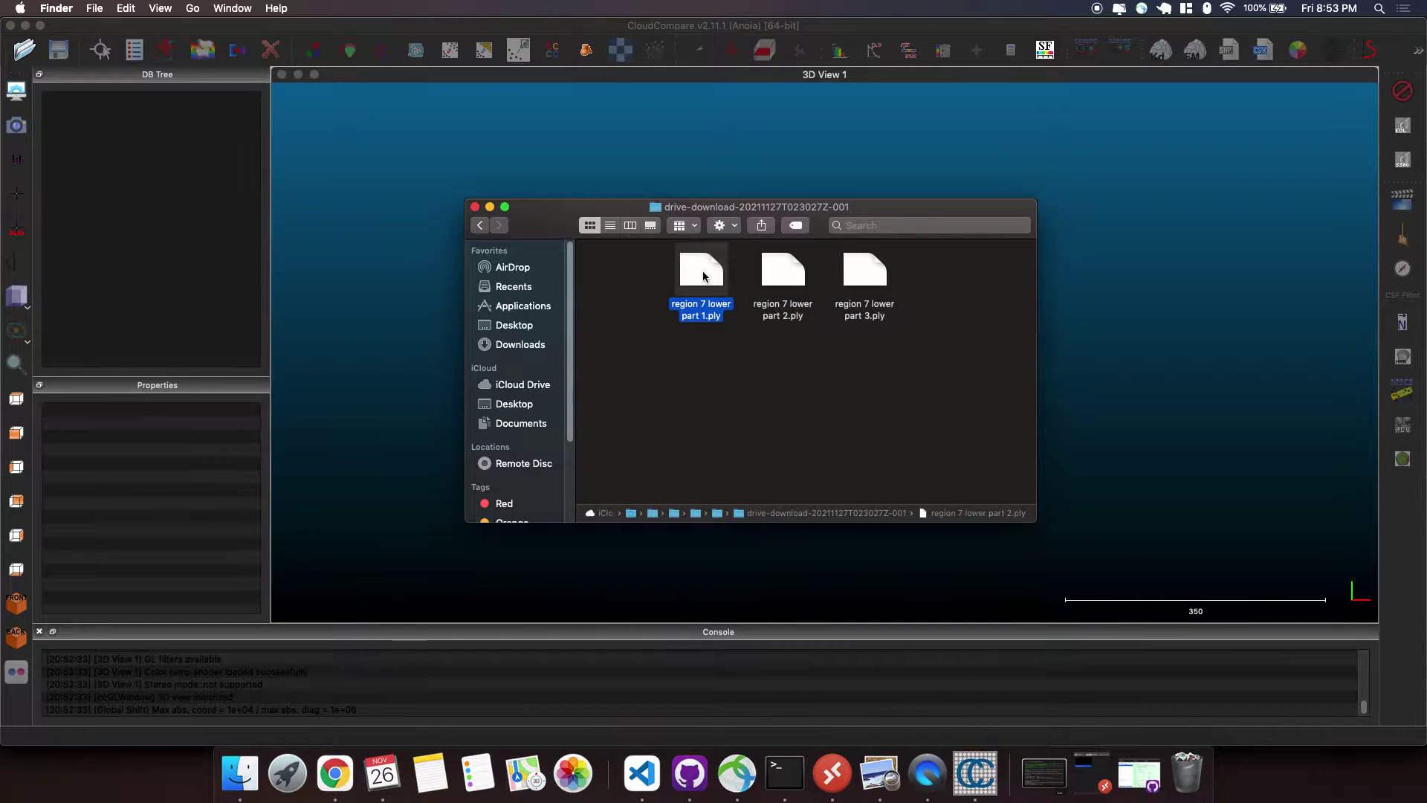
{"action": "left_click_drag", "start_coordinate": [702, 261], "coordinate": [720, 143]}
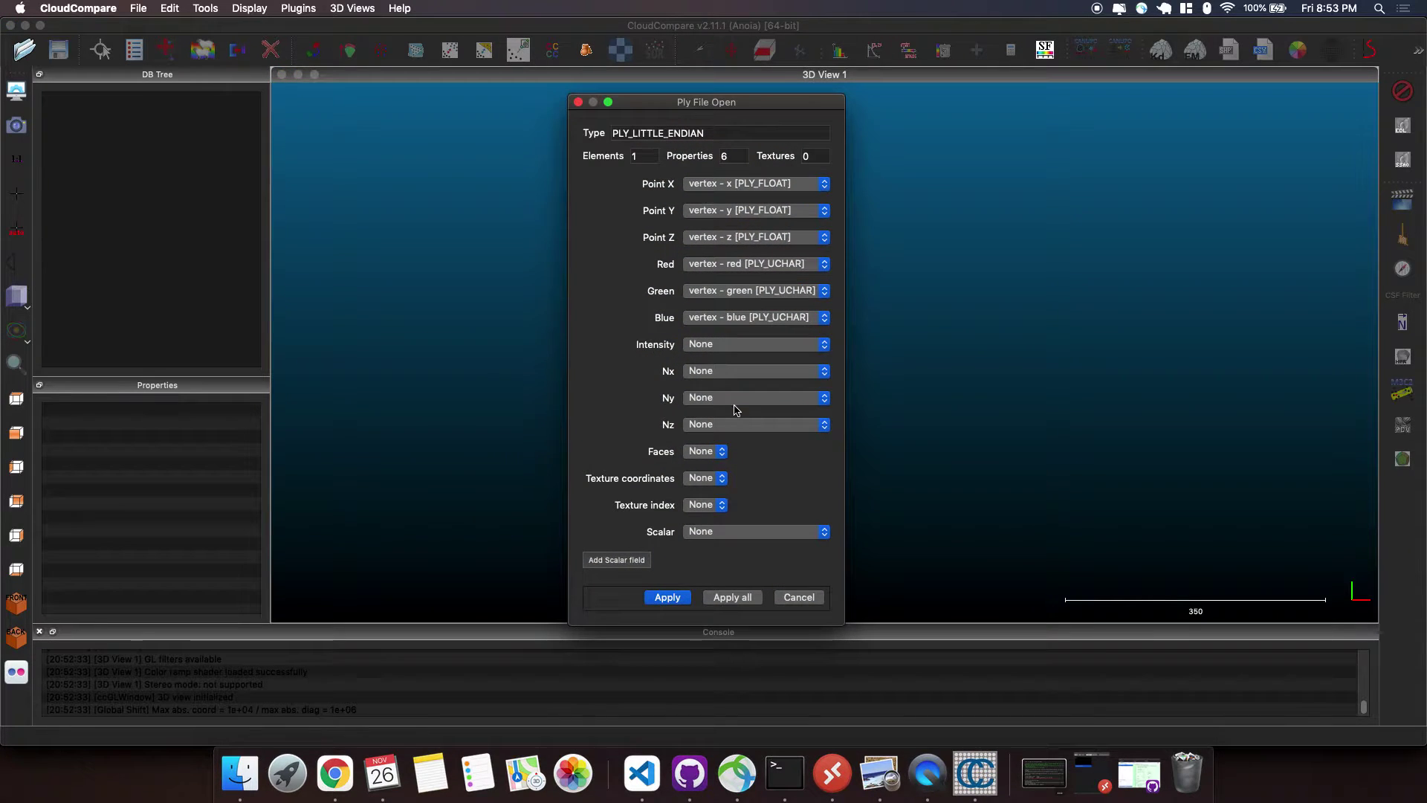
{"action": "left_click", "coordinate": [667, 598]}
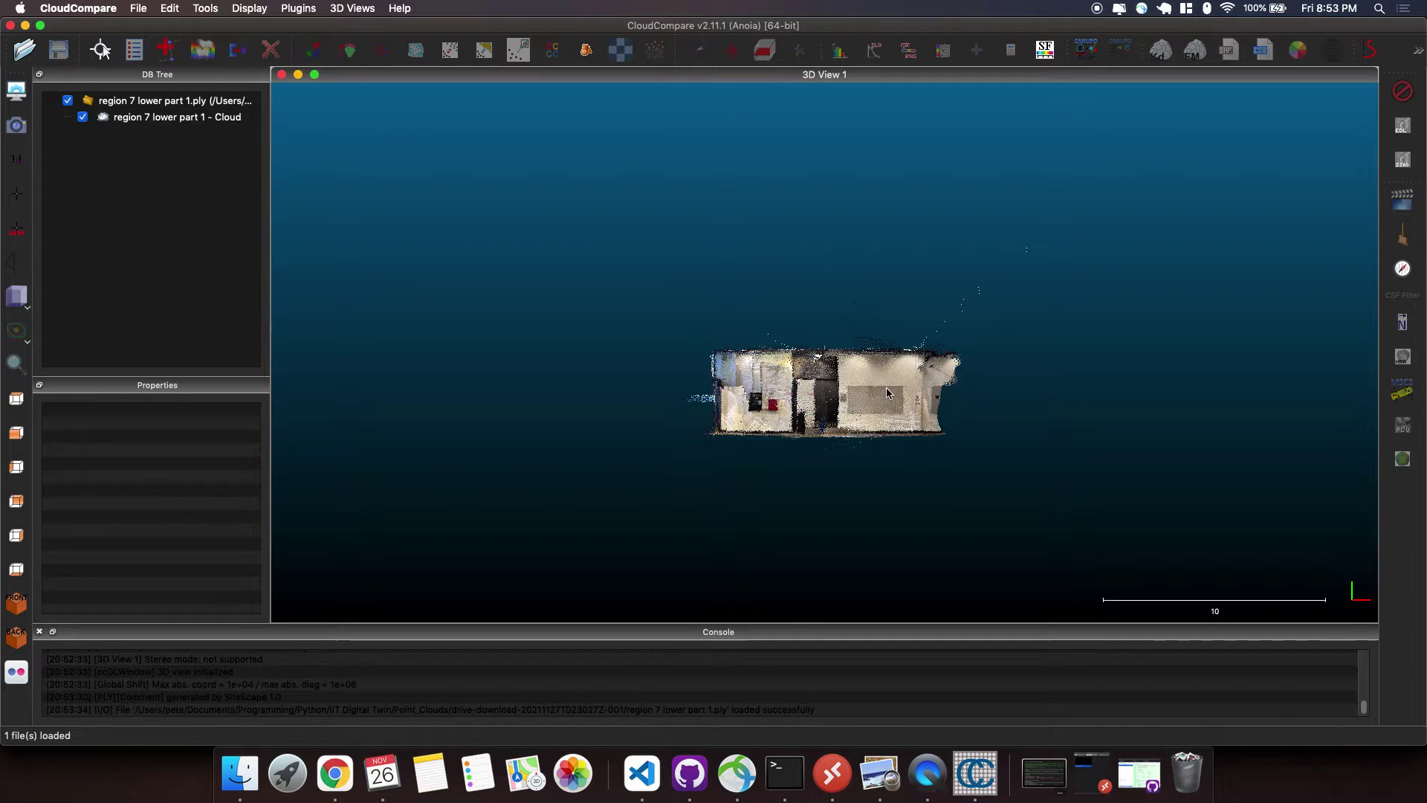
- Run Statistical Outlier Removal on the region 7 lower part 1 cloud with 6 points and an nSigma of 1.00
{"action": "left_click_drag", "start_coordinate": [859, 431], "coordinate": [572, 373]}
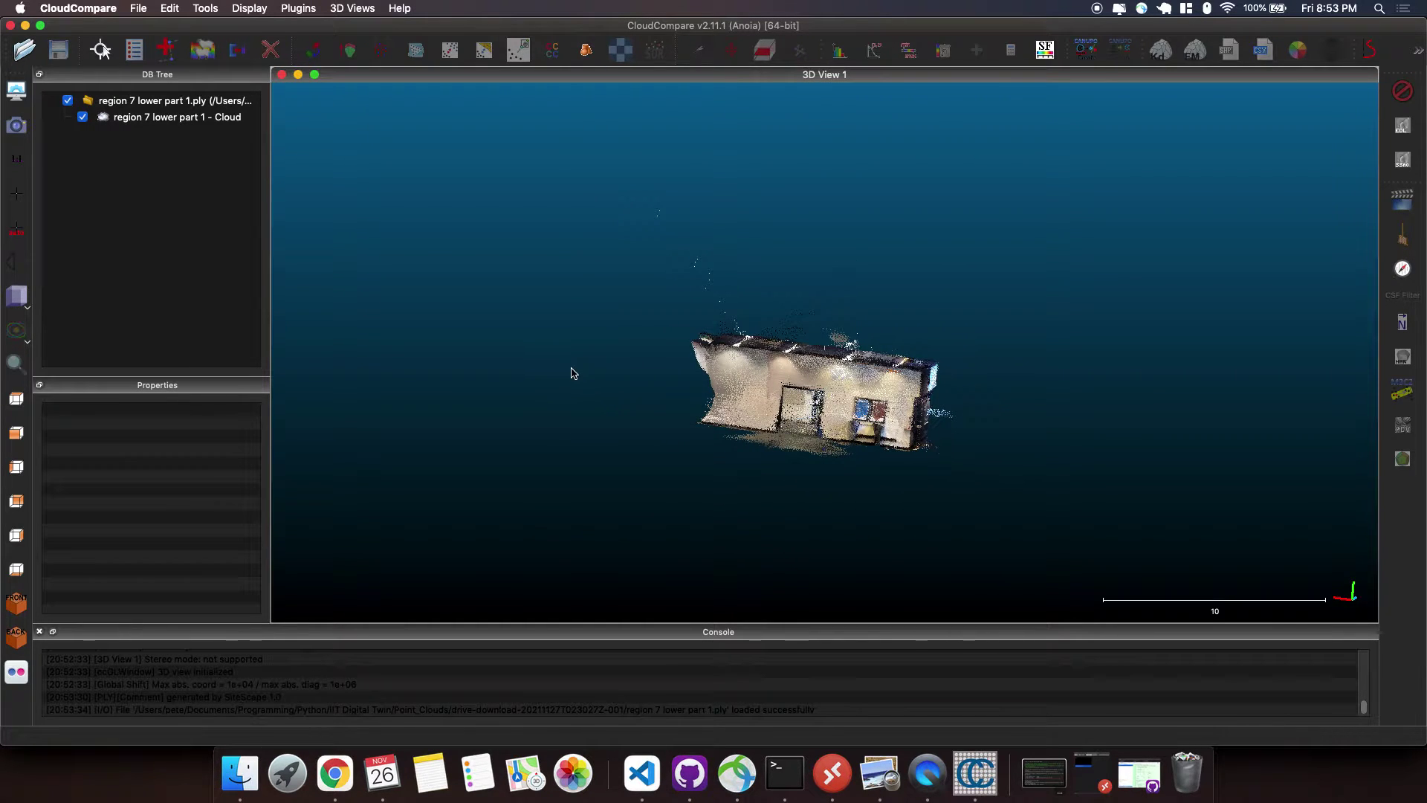
{"action": "left_click", "coordinate": [158, 119]}
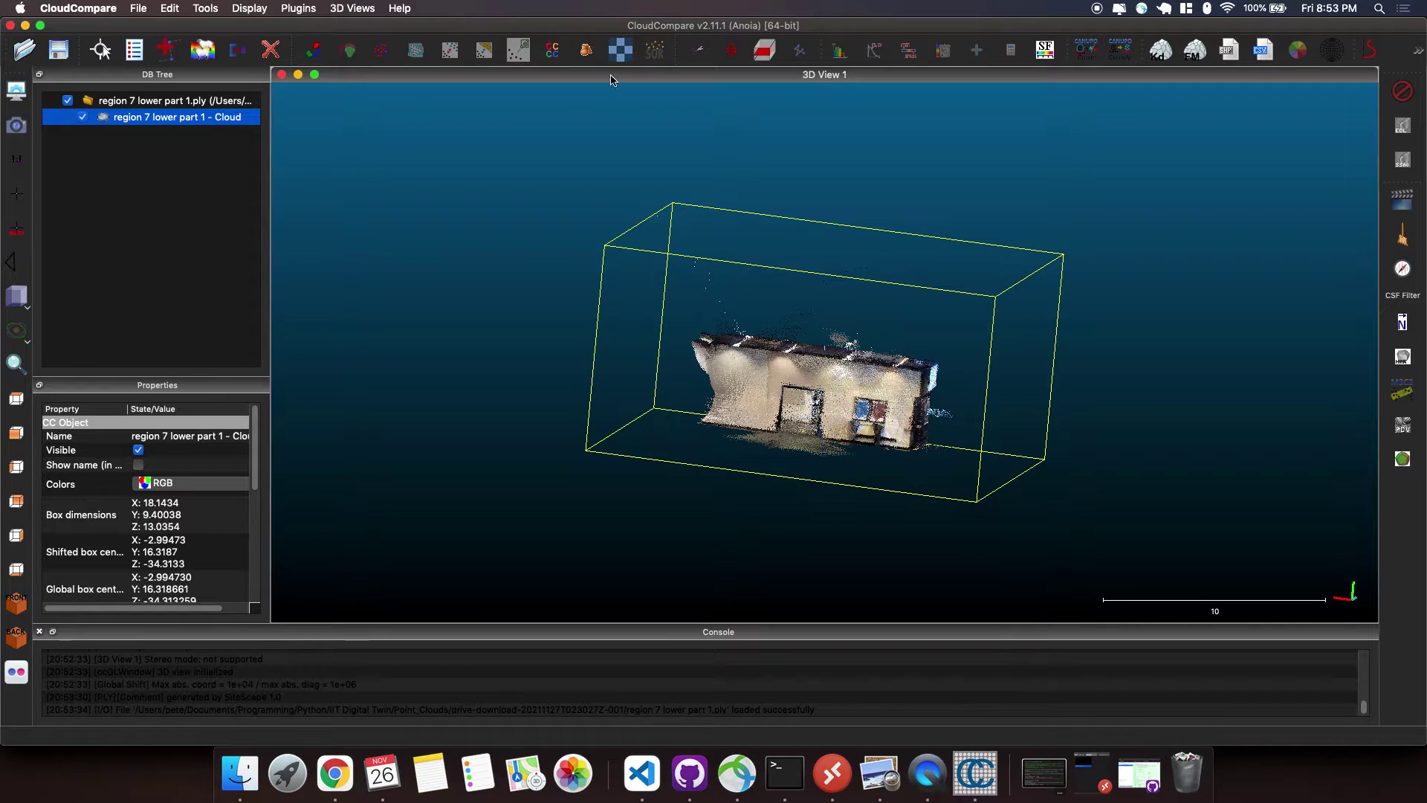
{"action": "left_click", "coordinate": [655, 51]}
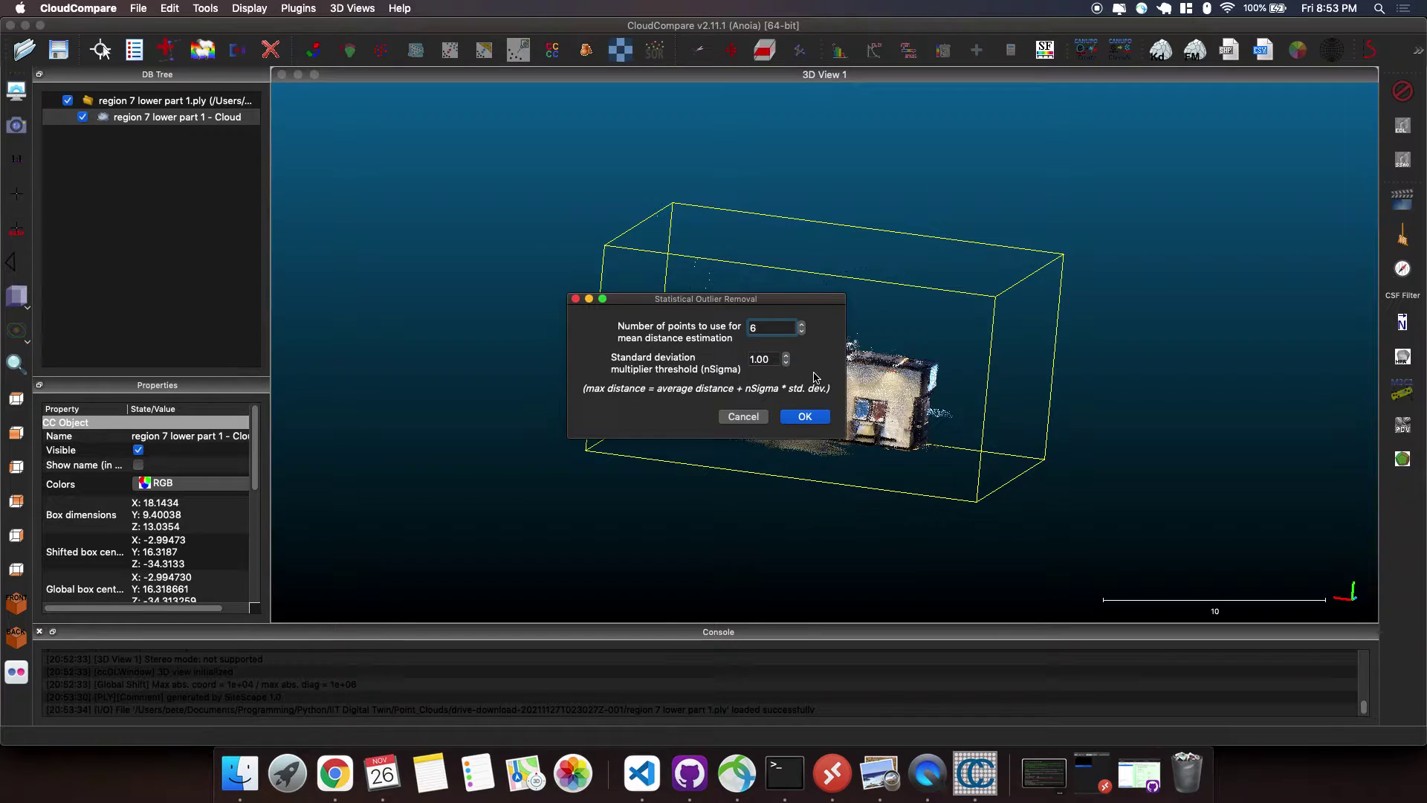
{"action": "left_click", "coordinate": [805, 417]}
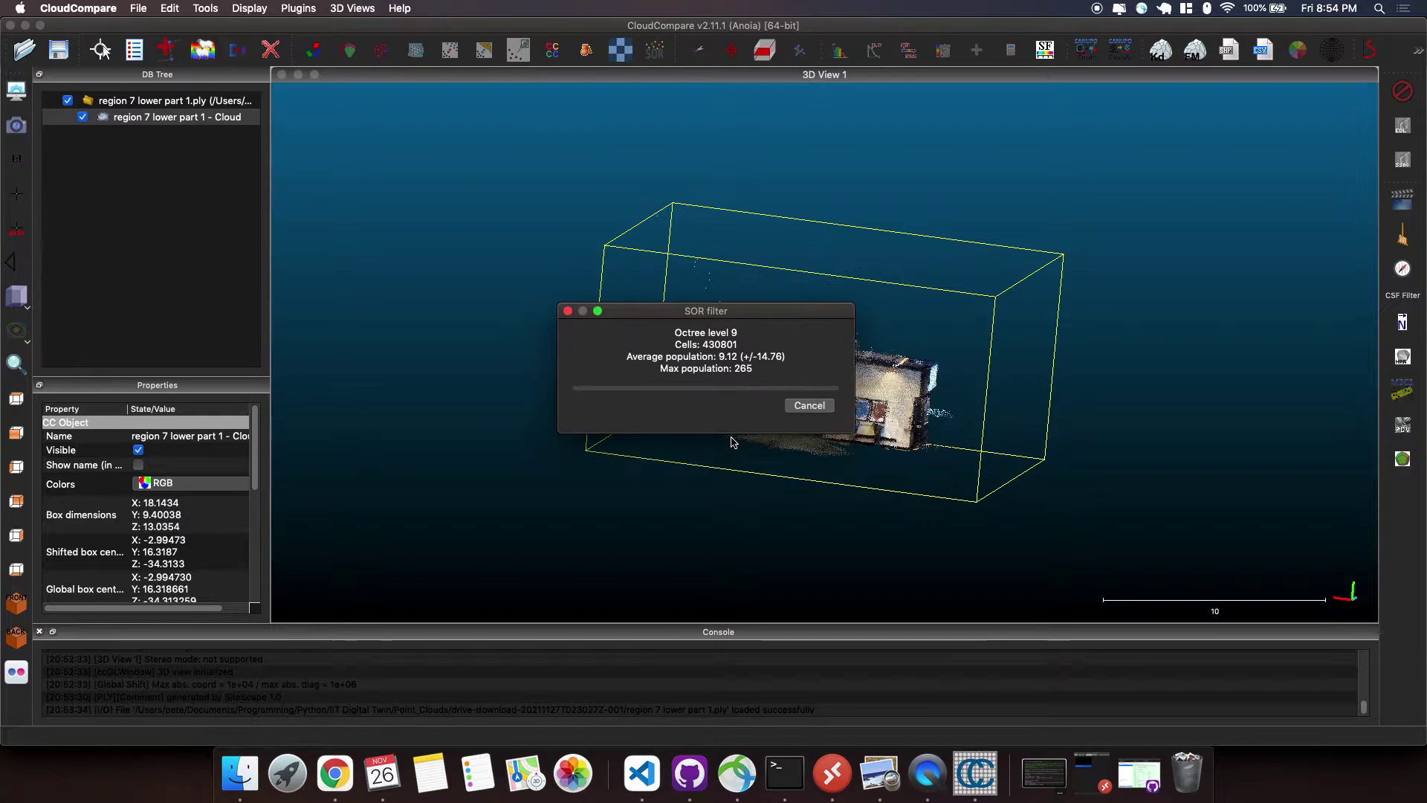
- Compare the original part 1 cloud with the cleaned one, and delete the original so only the cleaned cloud stays
{"action": "left_click_drag", "start_coordinate": [709, 474], "coordinate": [813, 428]}
{"action": "left_click", "coordinate": [86, 124]}
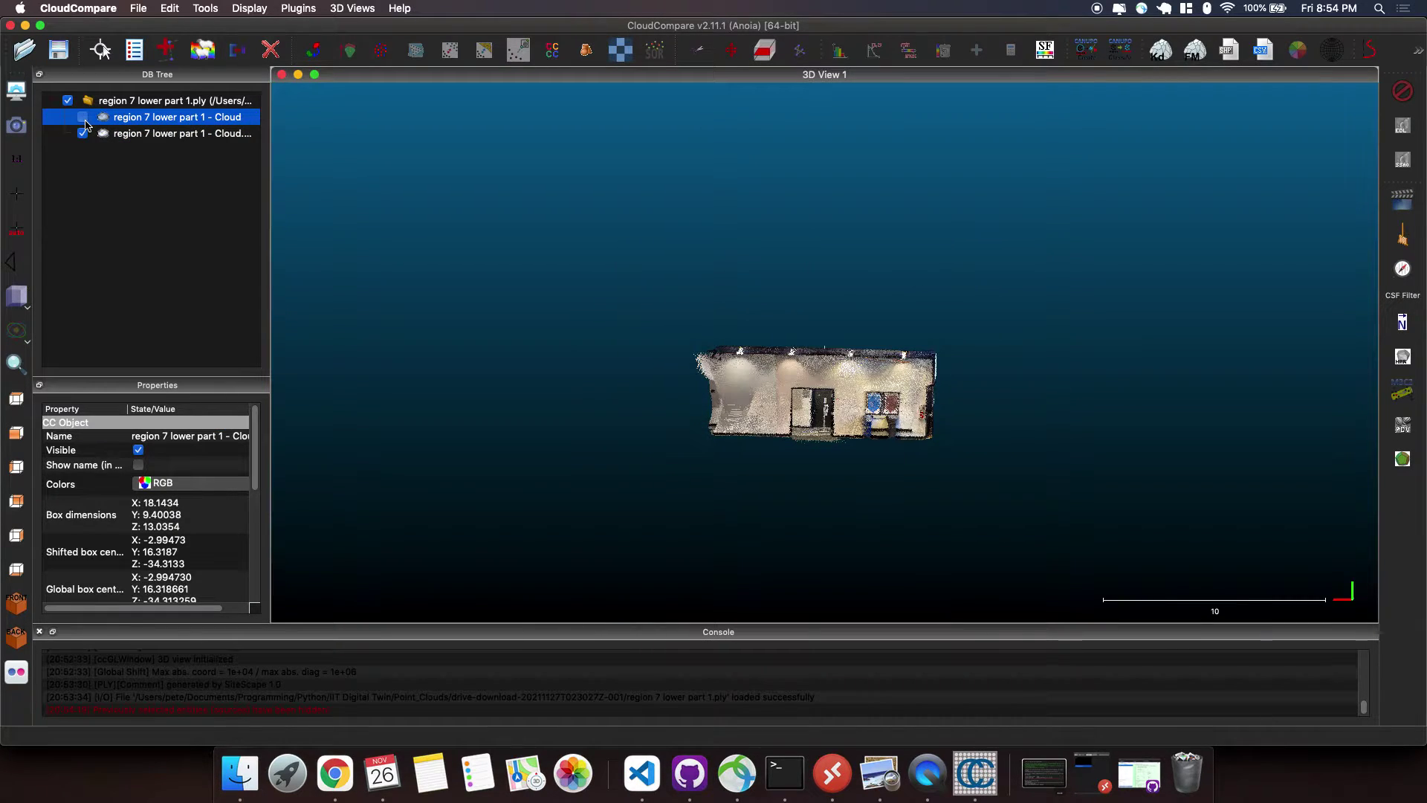
{"action": "left_click", "coordinate": [83, 119]}
{"action": "left_click", "coordinate": [84, 118]}
{"action": "right_click", "coordinate": [169, 126]}
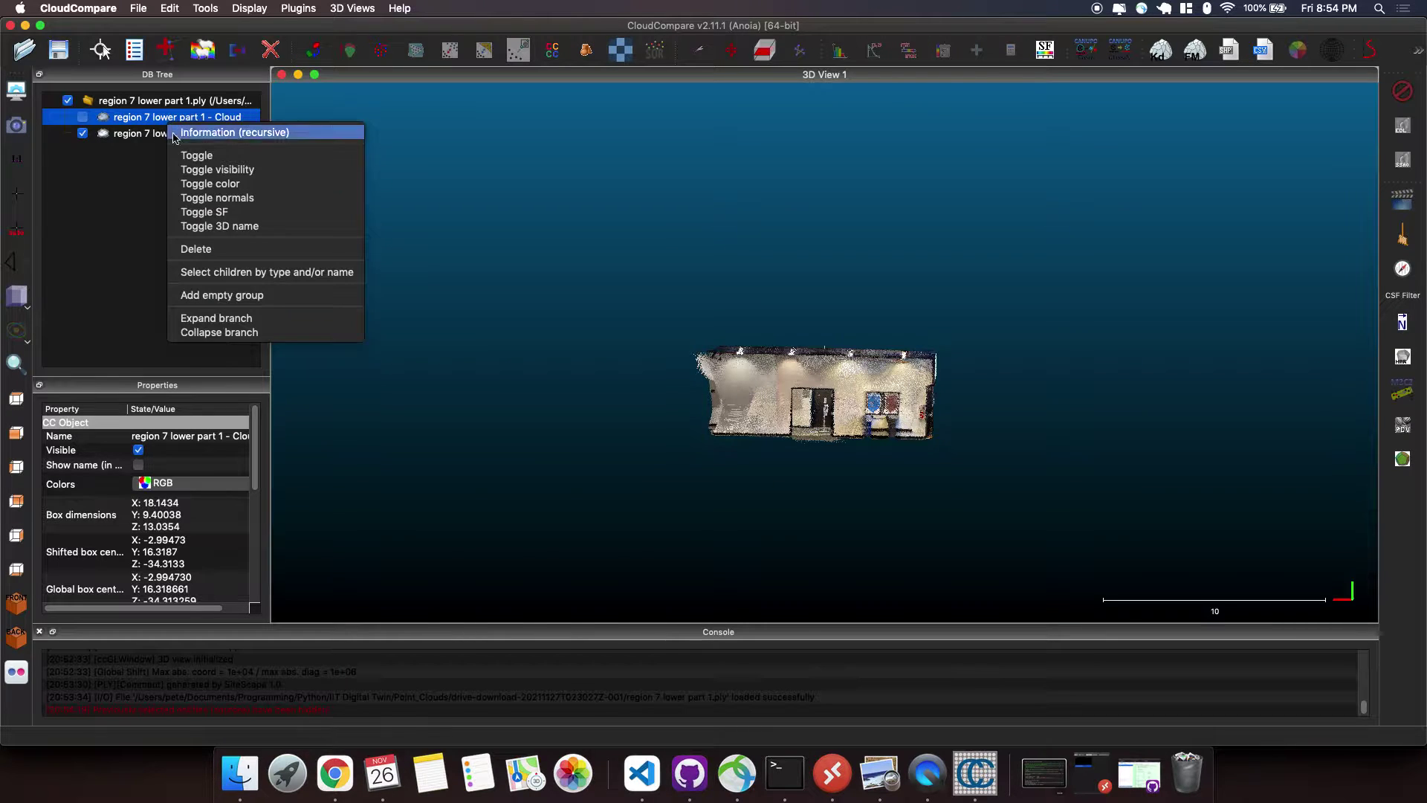
{"action": "left_click", "coordinate": [234, 251]}
{"action": "left_click", "coordinate": [187, 121]}
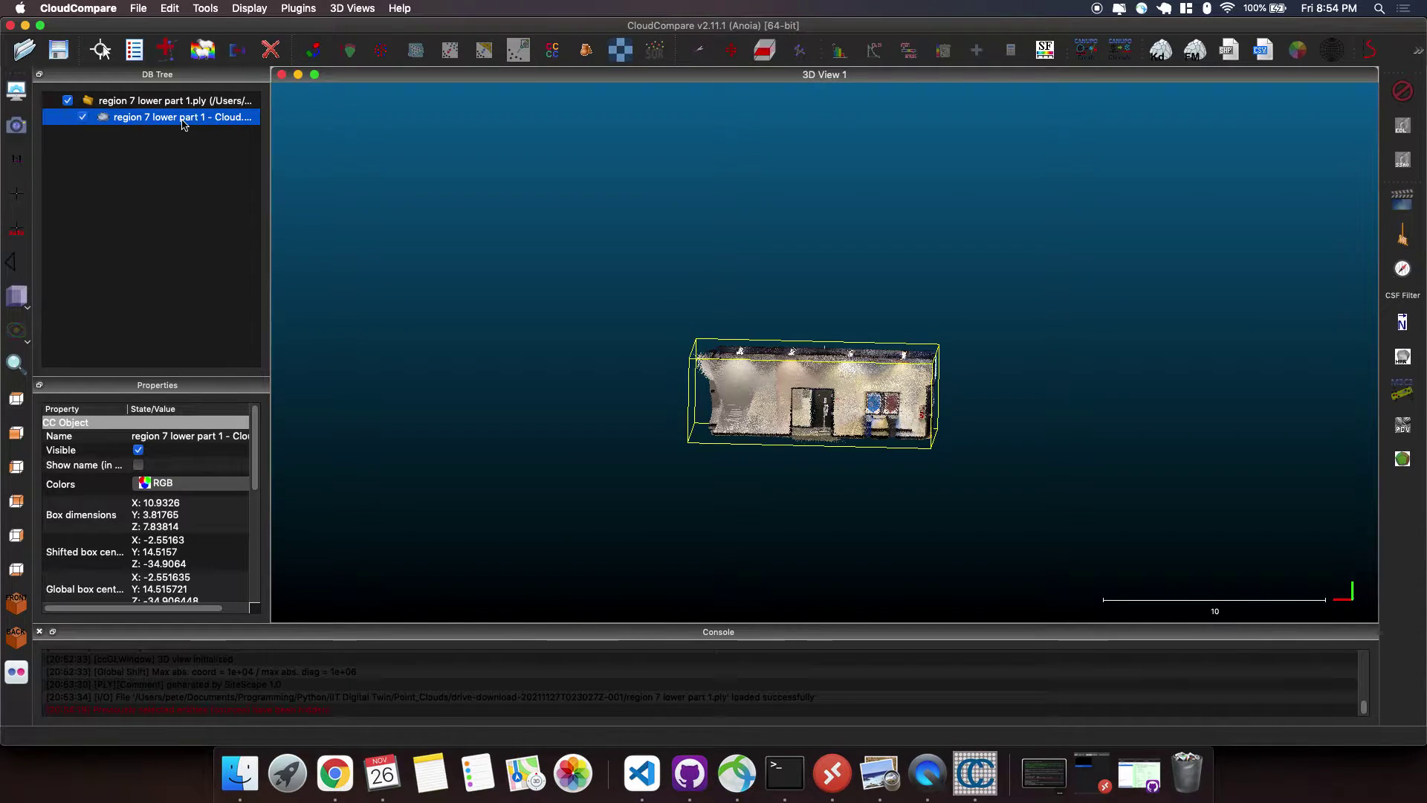
- Load region 7 lower part 2.ply into the same scene with the proposed PLY property mapping
{"action": "left_click", "coordinate": [239, 773]}
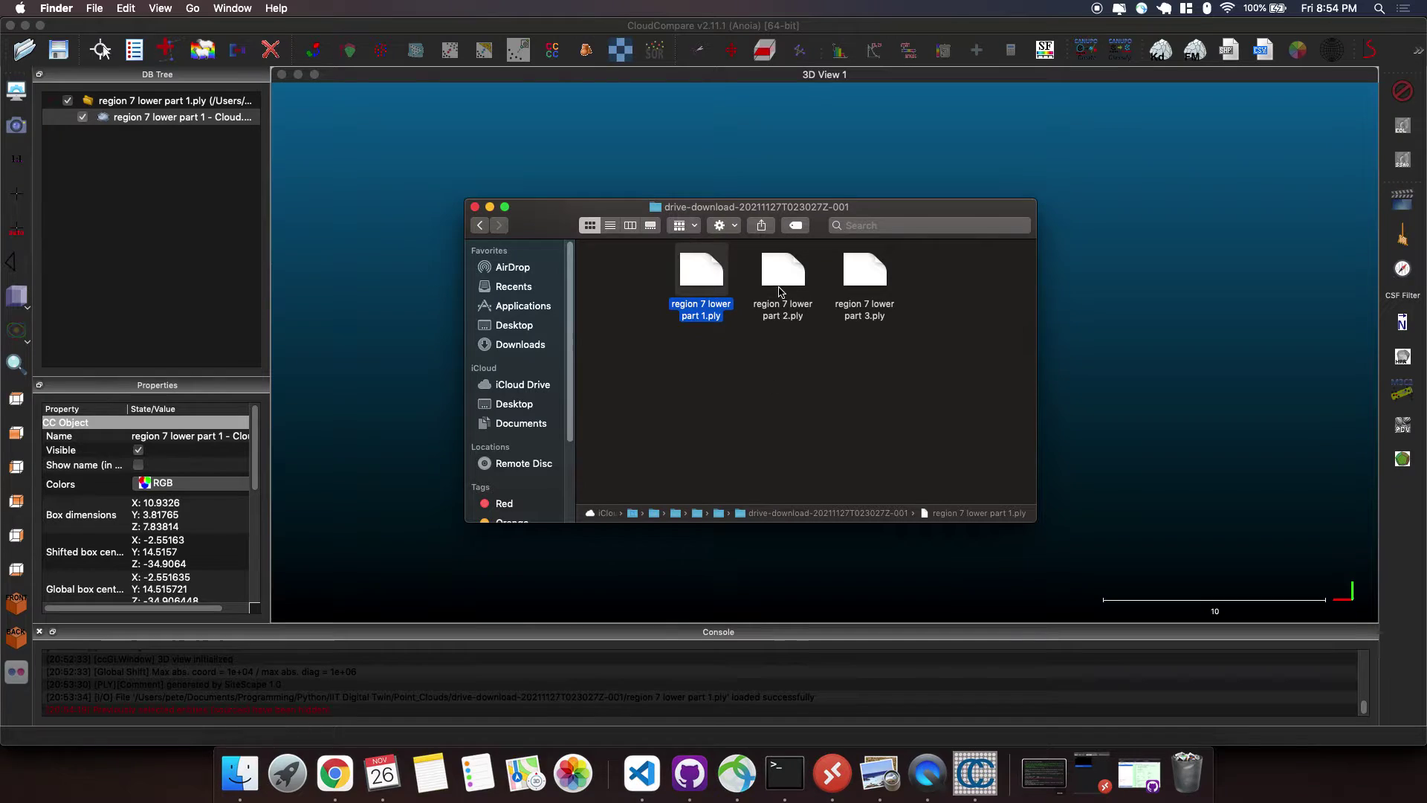
{"action": "left_click", "coordinate": [782, 286]}
{"action": "left_click_drag", "start_coordinate": [783, 290], "coordinate": [769, 148]}
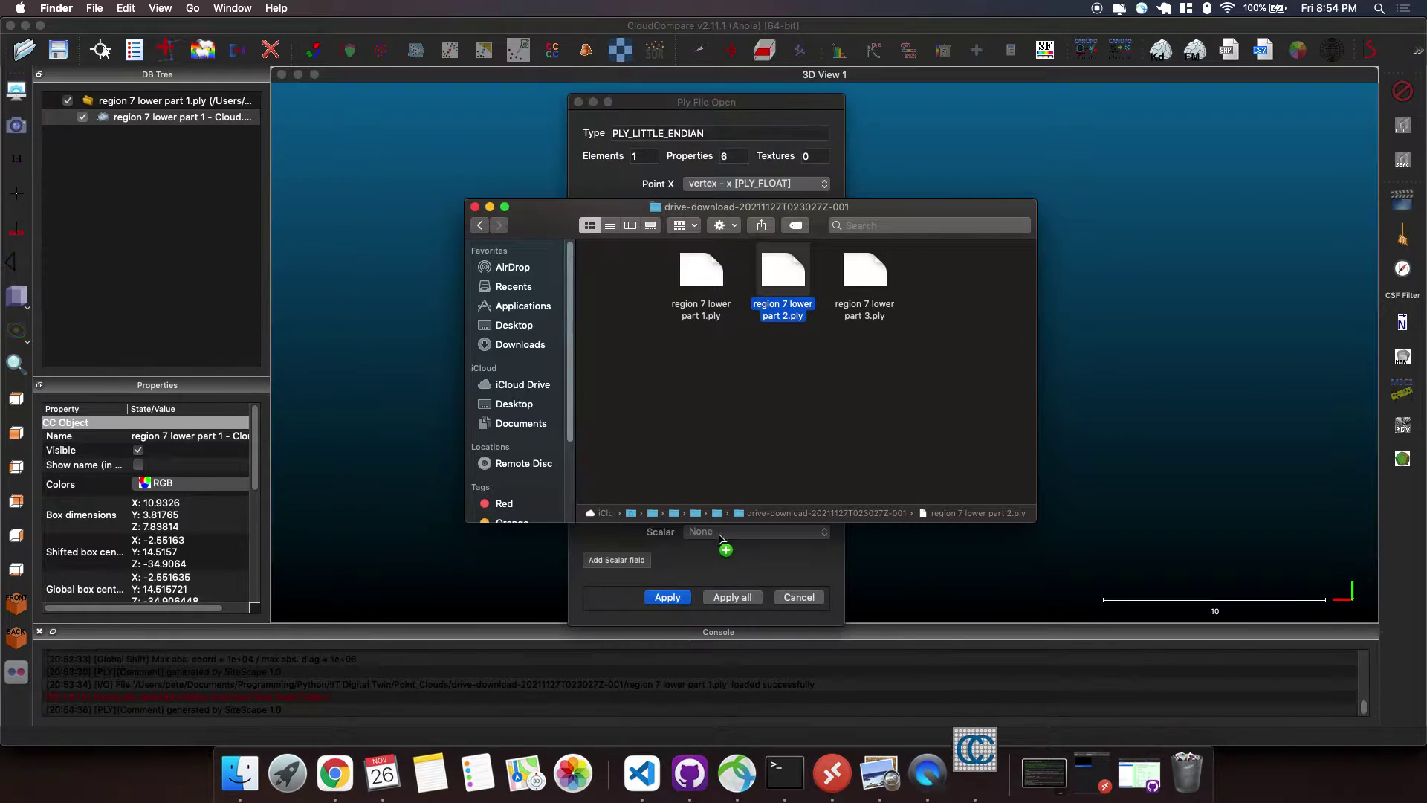
{"action": "left_click", "coordinate": [668, 597]}
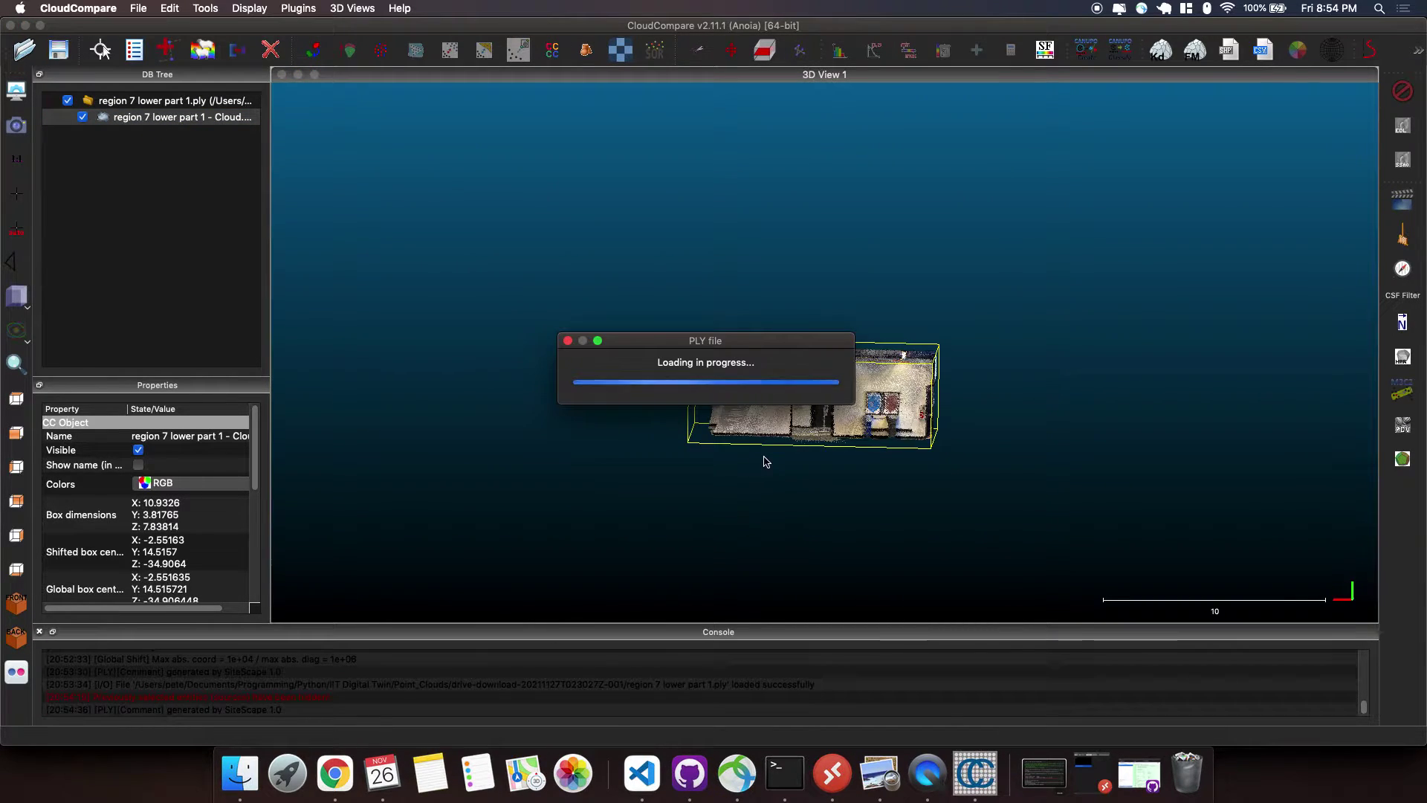
- Run Statistical Outlier Removal on the region 7 lower part 2 cloud
{"action": "left_click_drag", "start_coordinate": [833, 411], "coordinate": [857, 298]}
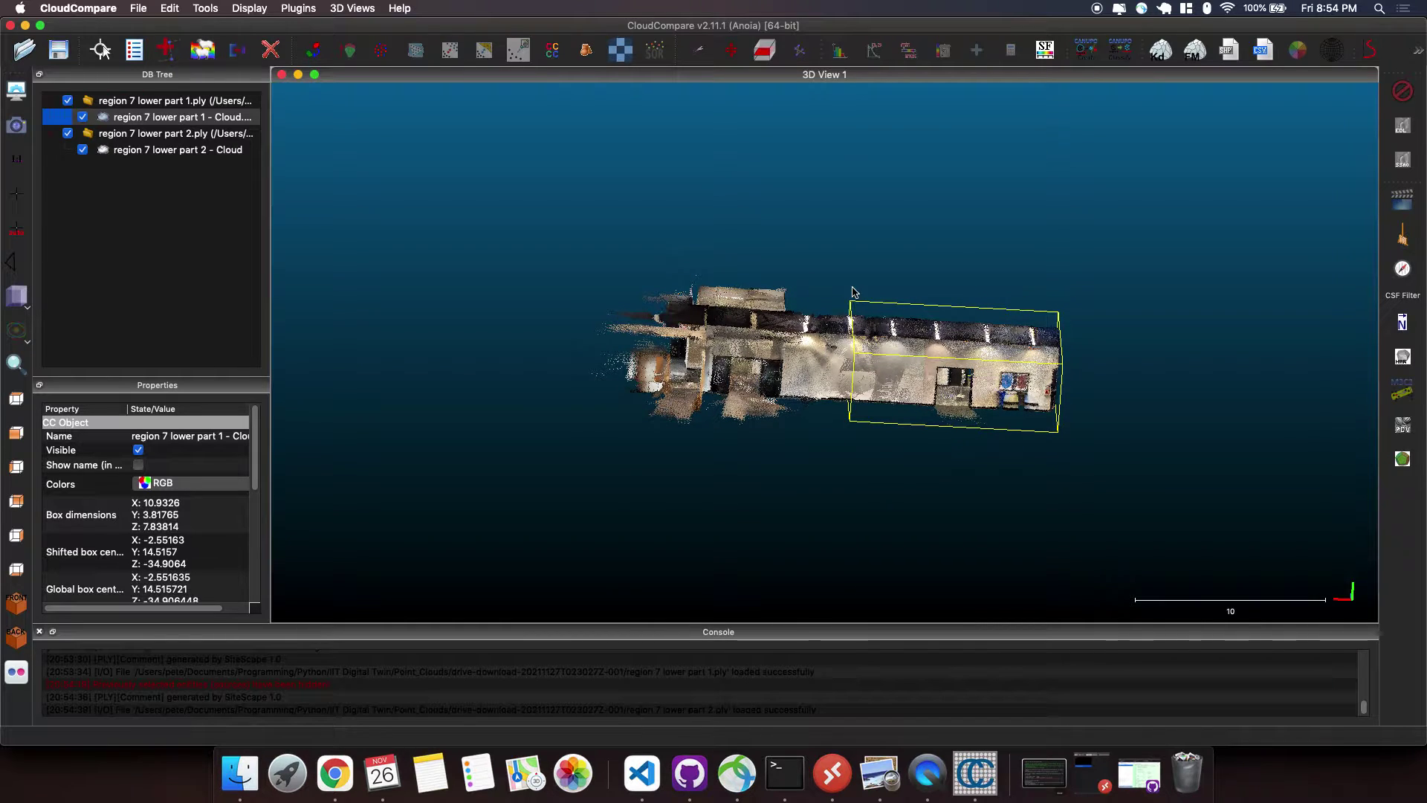
{"action": "left_click", "coordinate": [161, 151]}
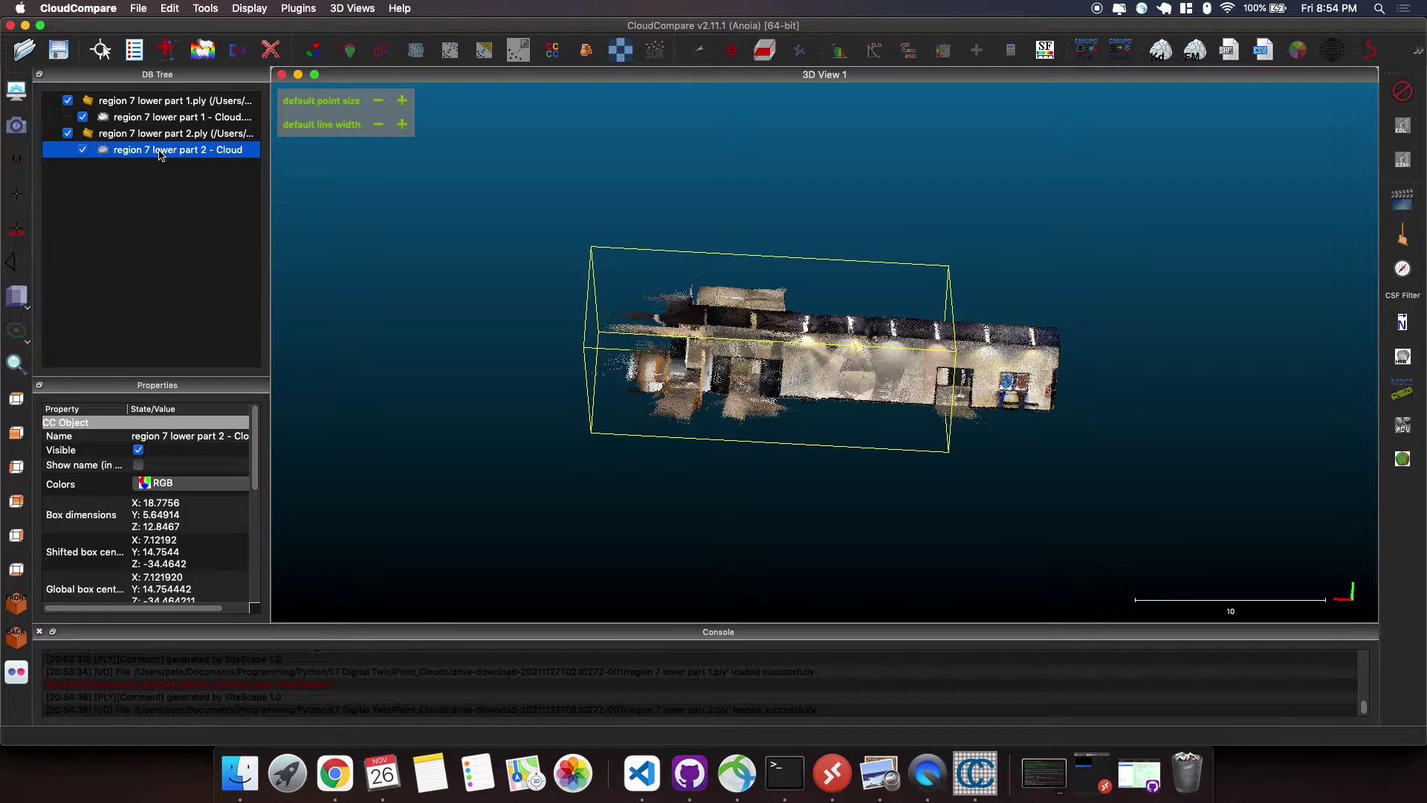
{"action": "left_click", "coordinate": [655, 54]}
{"action": "left_click", "coordinate": [813, 418]}
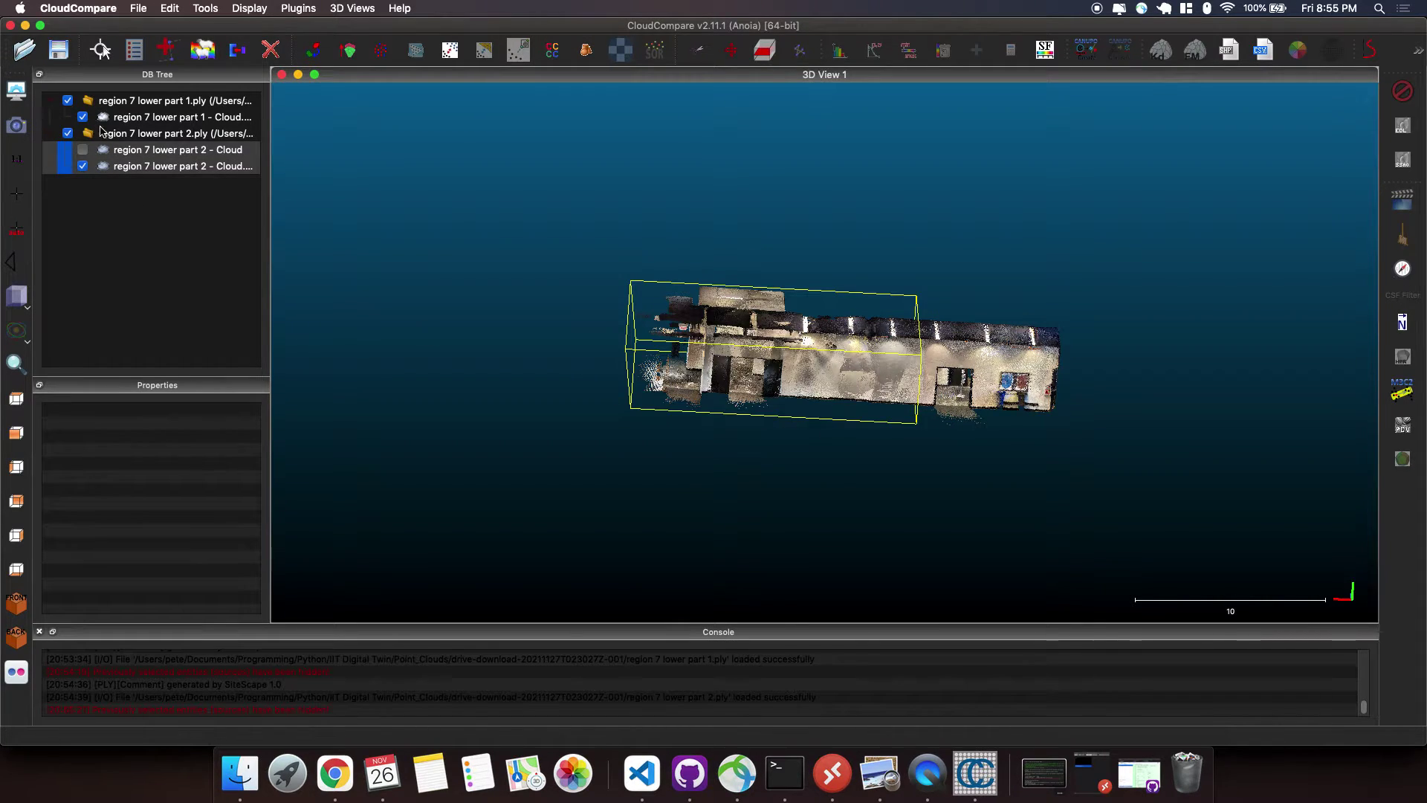
- Delete the original, unfiltered region 7 lower part 2 cloud from the scene
{"action": "left_click", "coordinate": [137, 152]}
{"action": "right_click", "coordinate": [135, 151]}
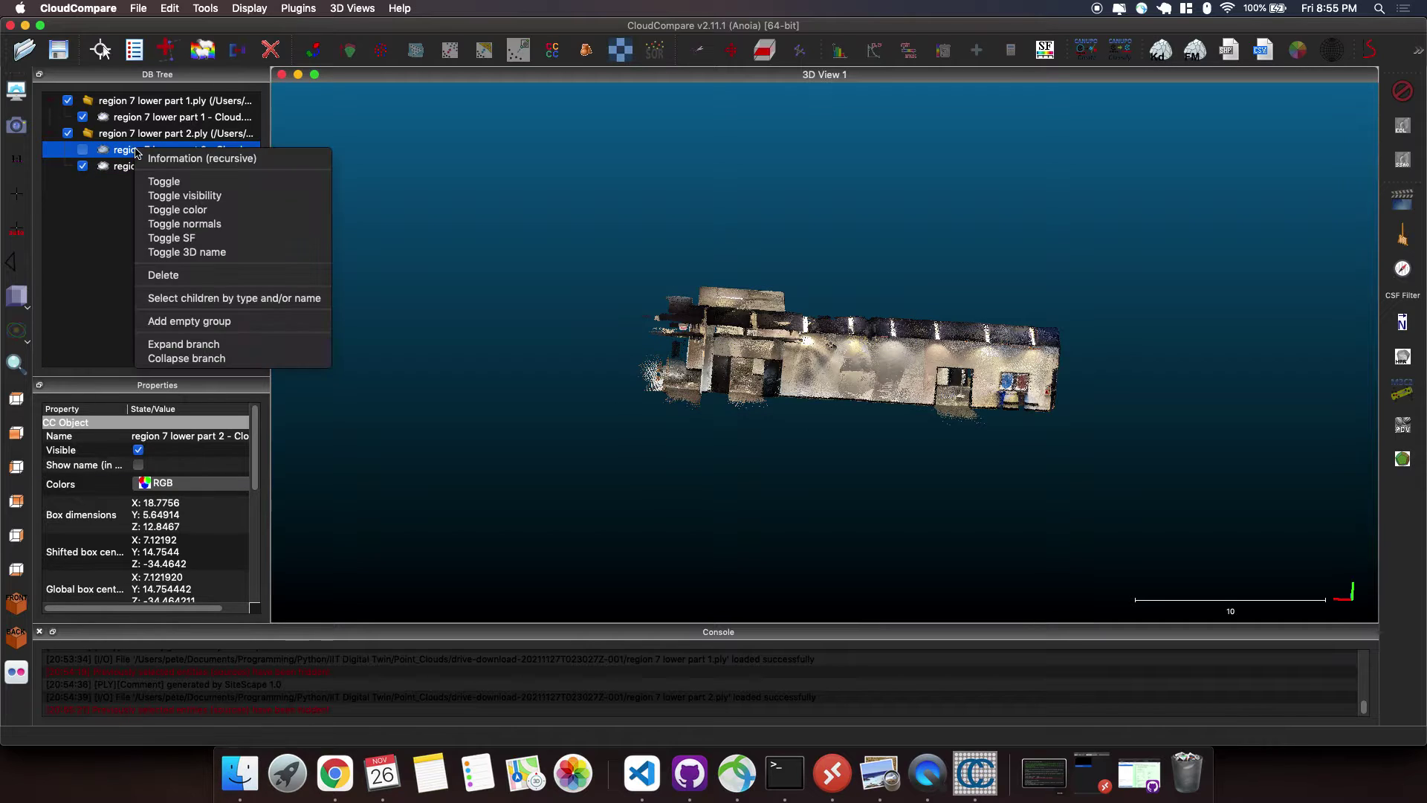
{"action": "left_click", "coordinate": [219, 276]}
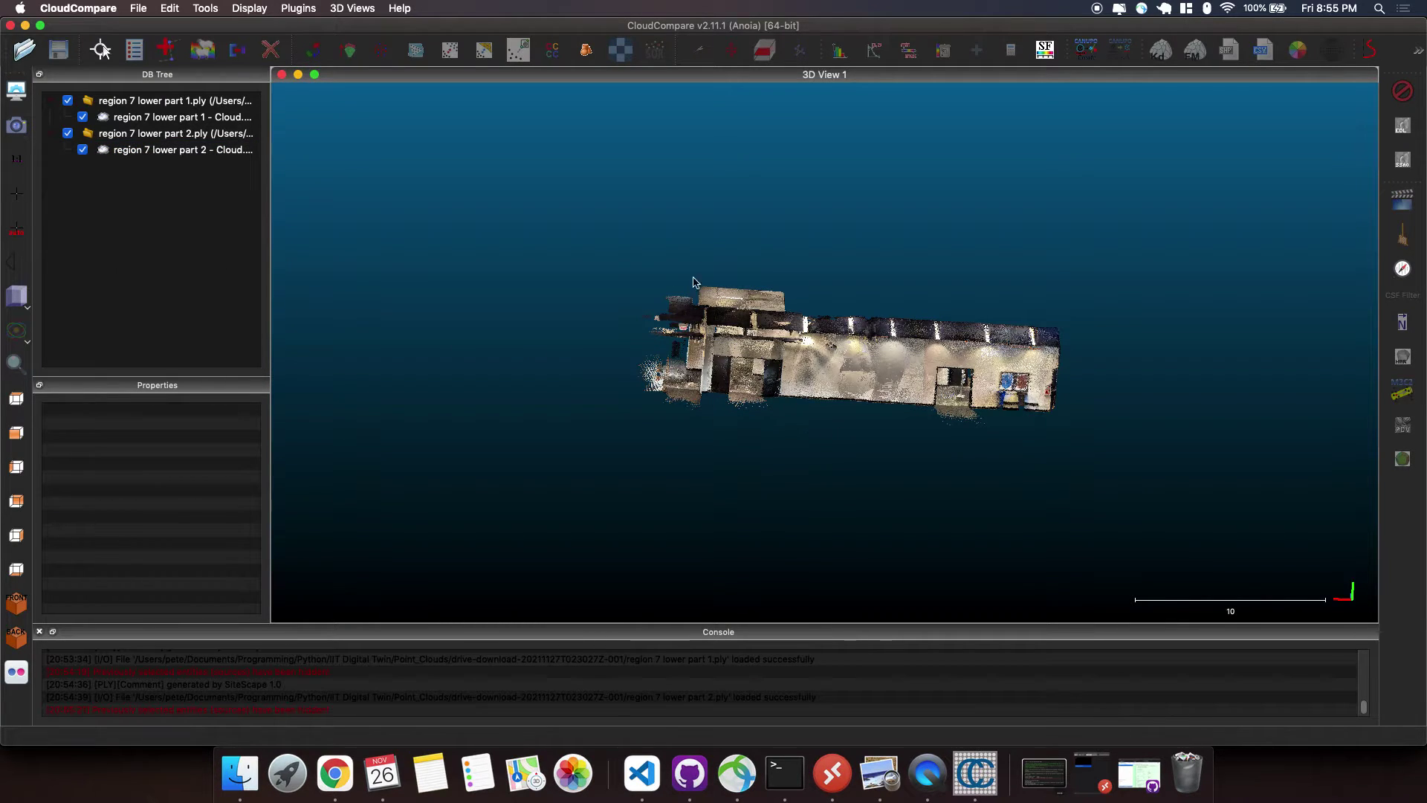
- Try to rotate and translate the cleaned part 2 cloud manually, with XYZ rotation and all three translation axes enabled
{"action": "left_click_drag", "start_coordinate": [809, 316], "coordinate": [863, 356]}
{"action": "scroll", "coordinate": [866, 355], "scroll_direction": "up", "scroll_amount": 5}
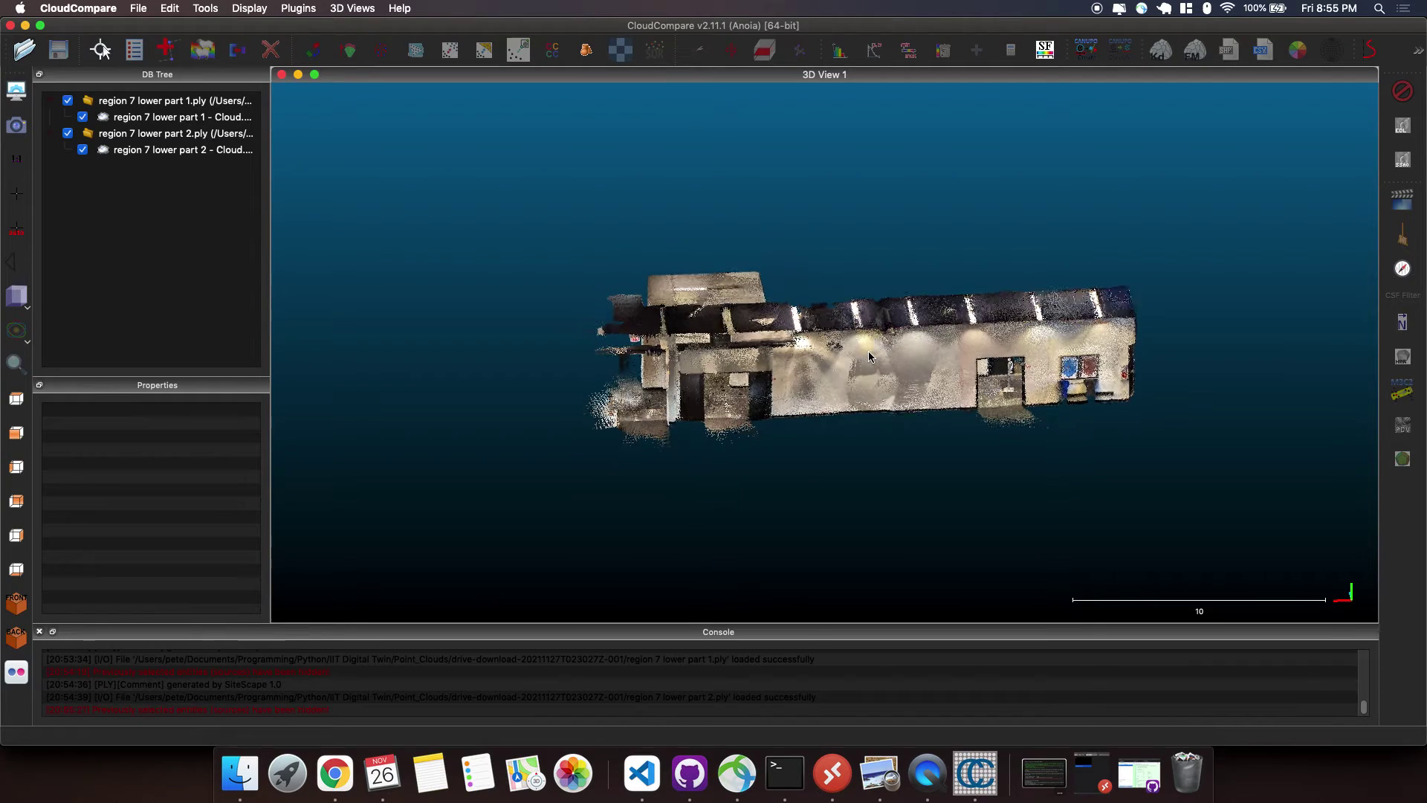
{"action": "scroll", "coordinate": [870, 356], "scroll_direction": "up", "scroll_amount": 1}
{"action": "right_click_drag", "start_coordinate": [885, 446], "coordinate": [816, 444]}
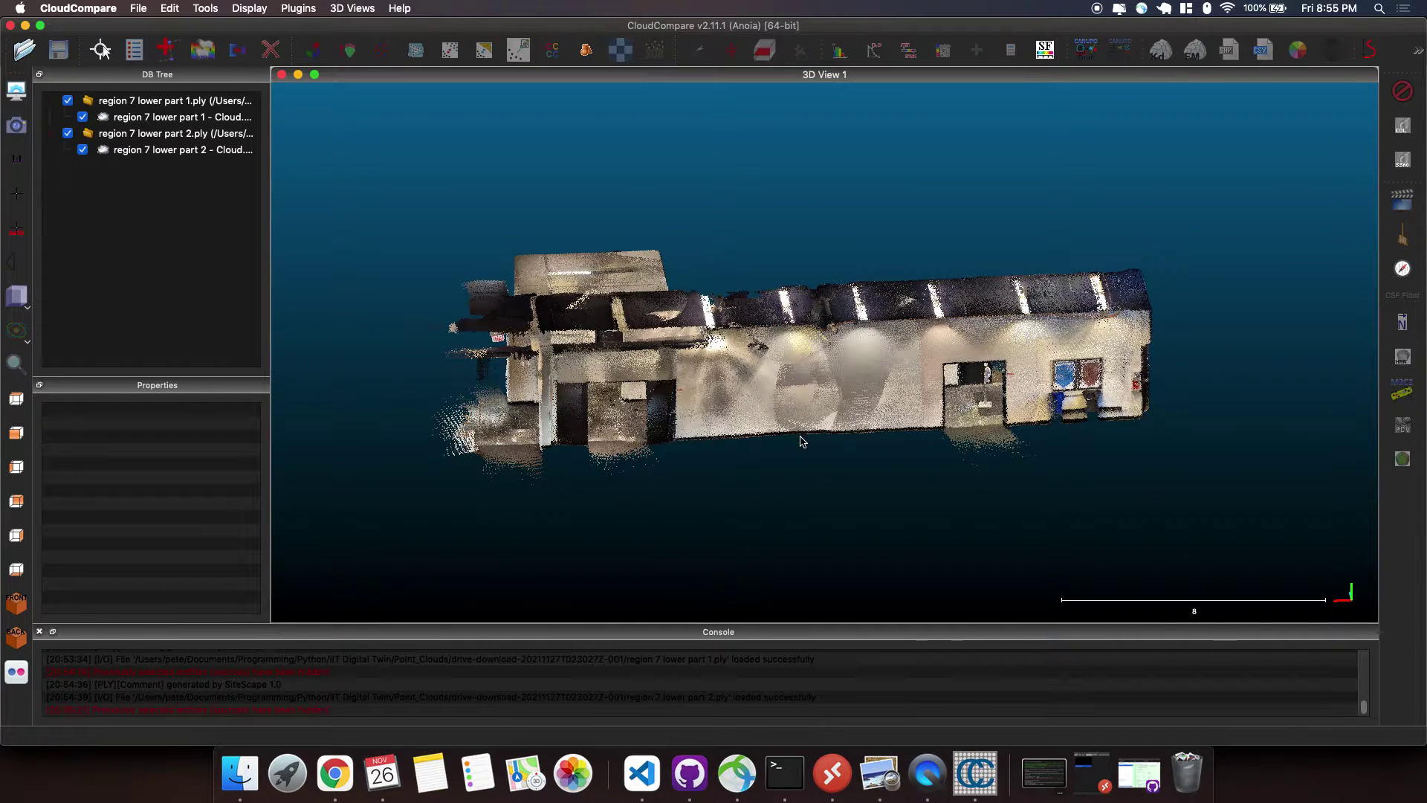
{"action": "left_click", "coordinate": [170, 151]}
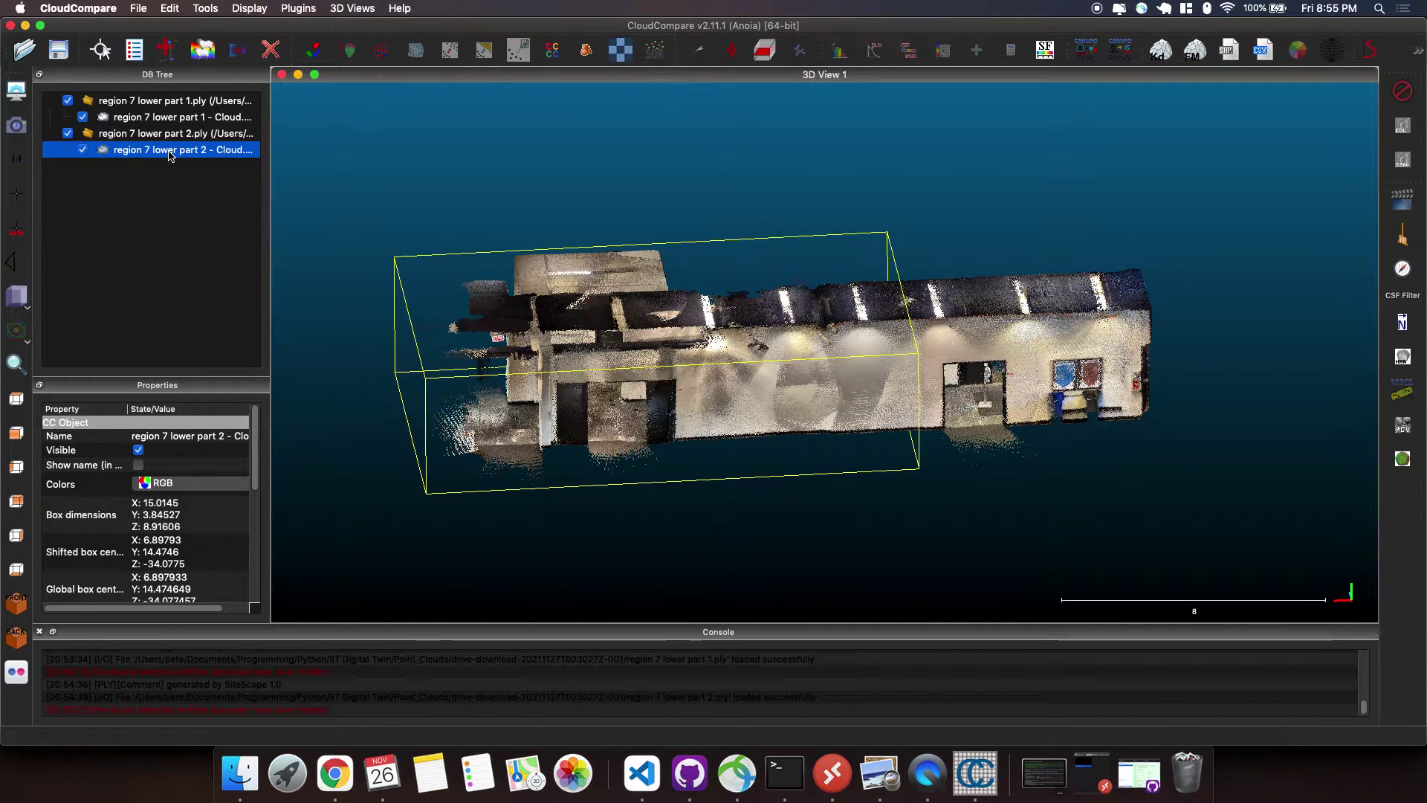
{"action": "left_click", "coordinate": [731, 52]}
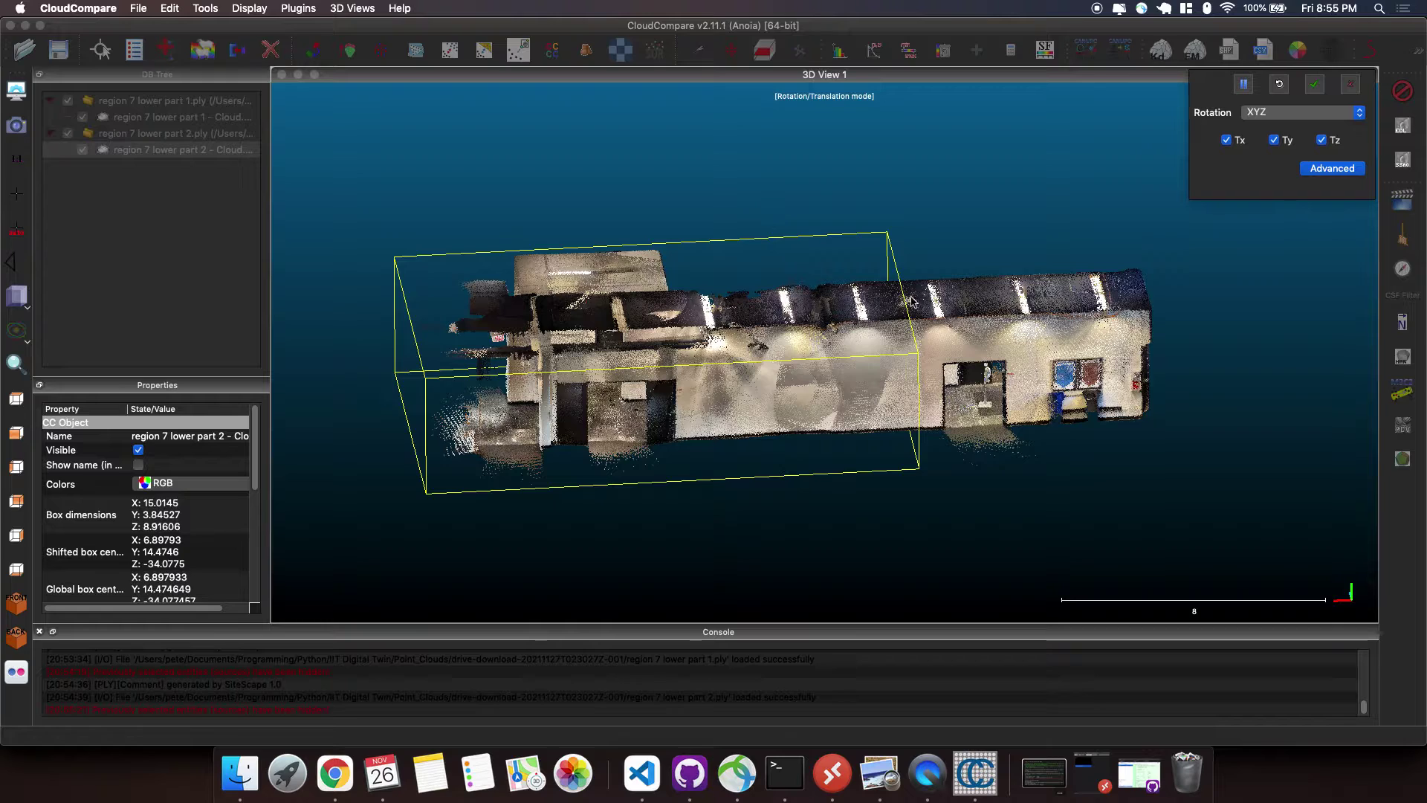
{"action": "left_click", "coordinate": [1227, 140]}
{"action": "left_click", "coordinate": [1274, 141]}
{"action": "left_click", "coordinate": [1322, 141]}
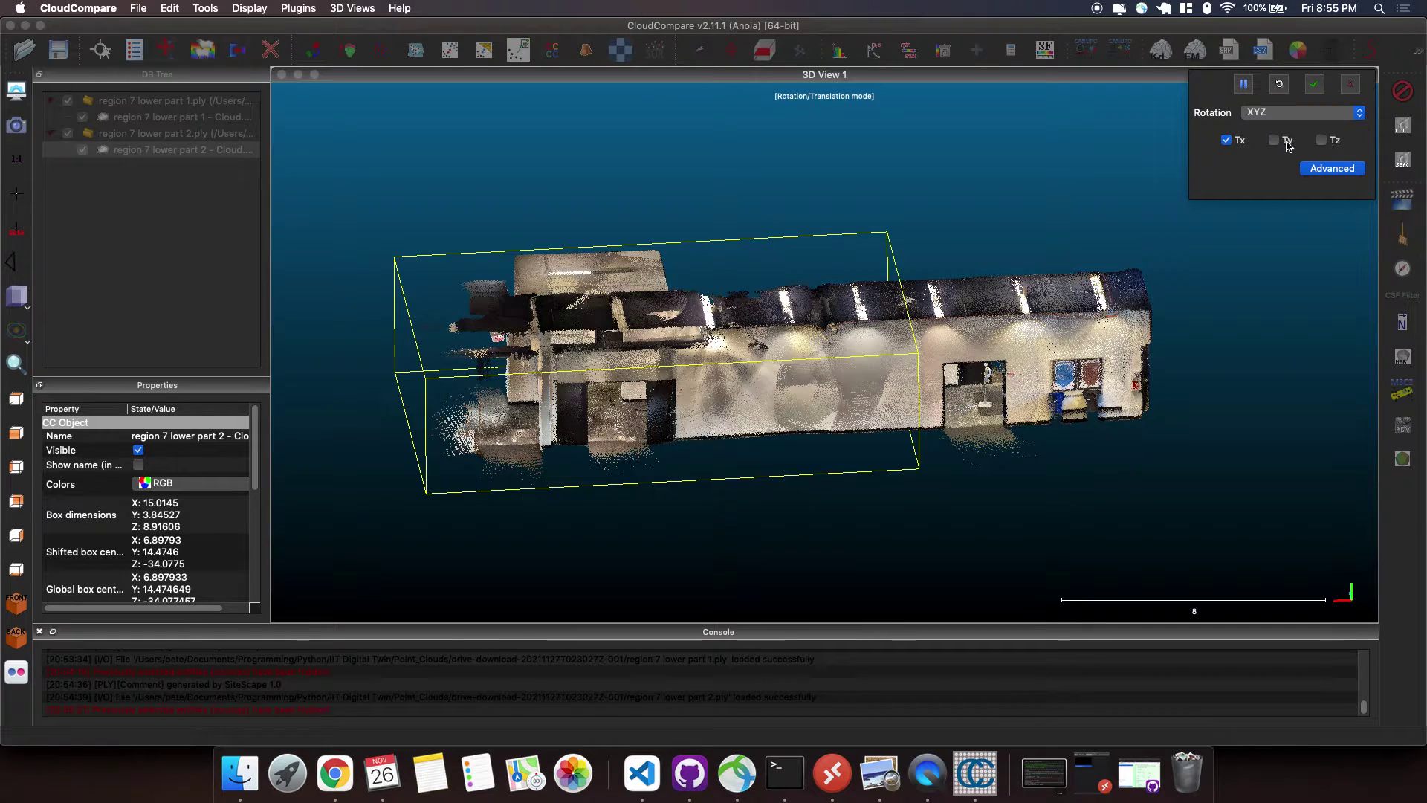
{"action": "left_click", "coordinate": [1360, 114]}
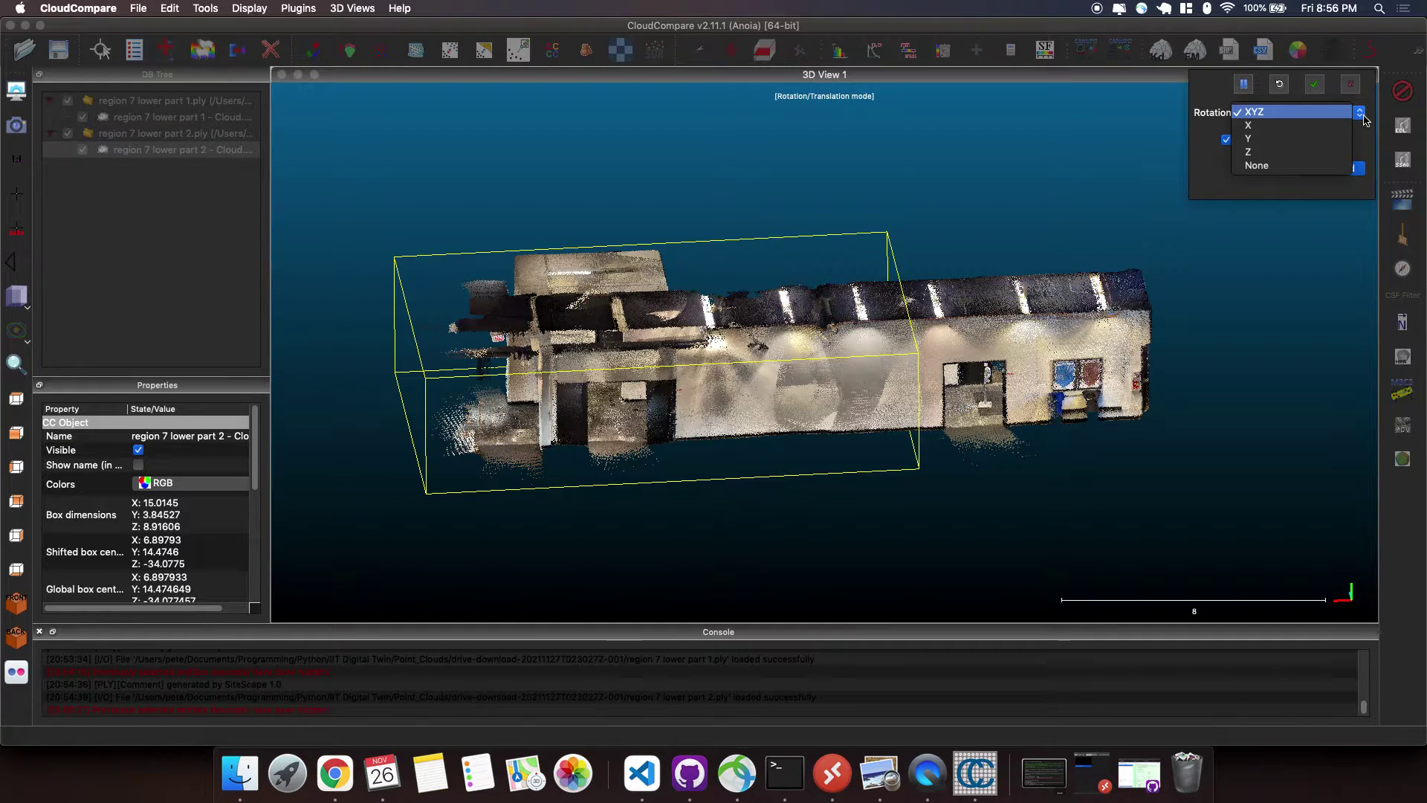
{"action": "left_click", "coordinate": [1365, 119]}
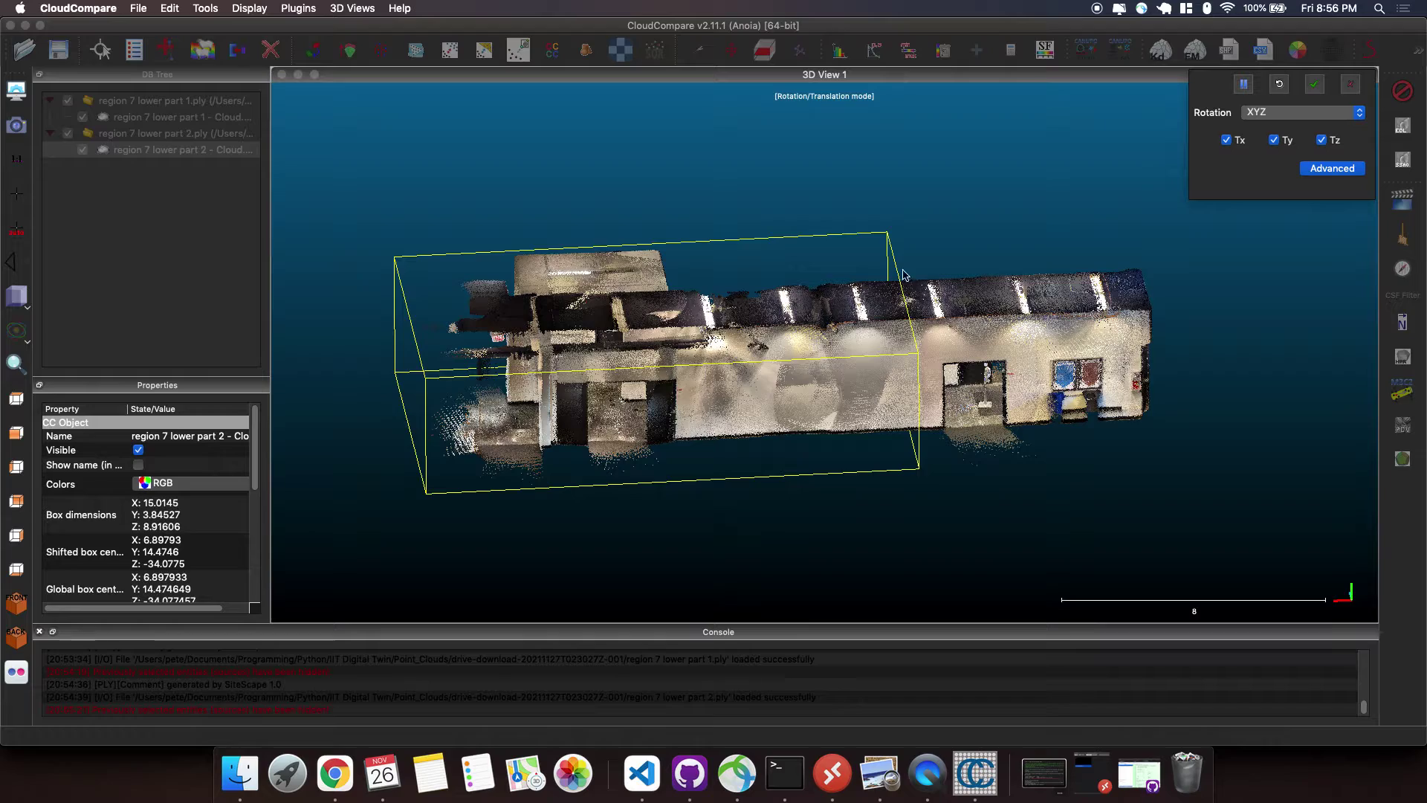
{"action": "mouse_move", "coordinate": [729, 311]}
{"action": "left_mouse_down"}
{"action": "mouse_move", "coordinate": [586, 207]}
{"action": "mouse_move", "coordinate": [780, 309]}
{"action": "mouse_move", "coordinate": [742, 525]}
{"action": "mouse_move", "coordinate": [647, 255]}
{"action": "mouse_move", "coordinate": [728, 327]}
{"action": "left_mouse_up"}
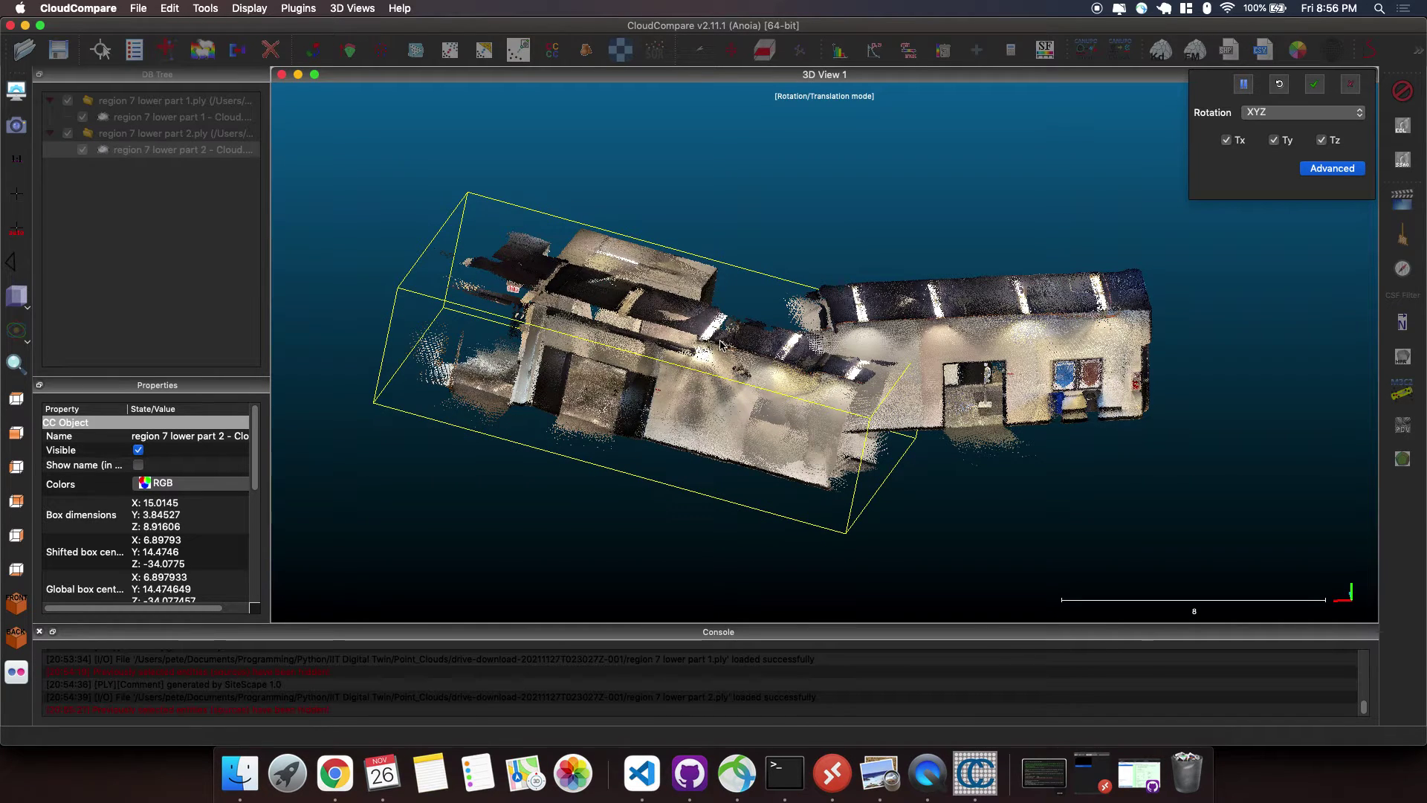
{"action": "right_click_drag", "start_coordinate": [721, 345], "coordinate": [686, 300]}
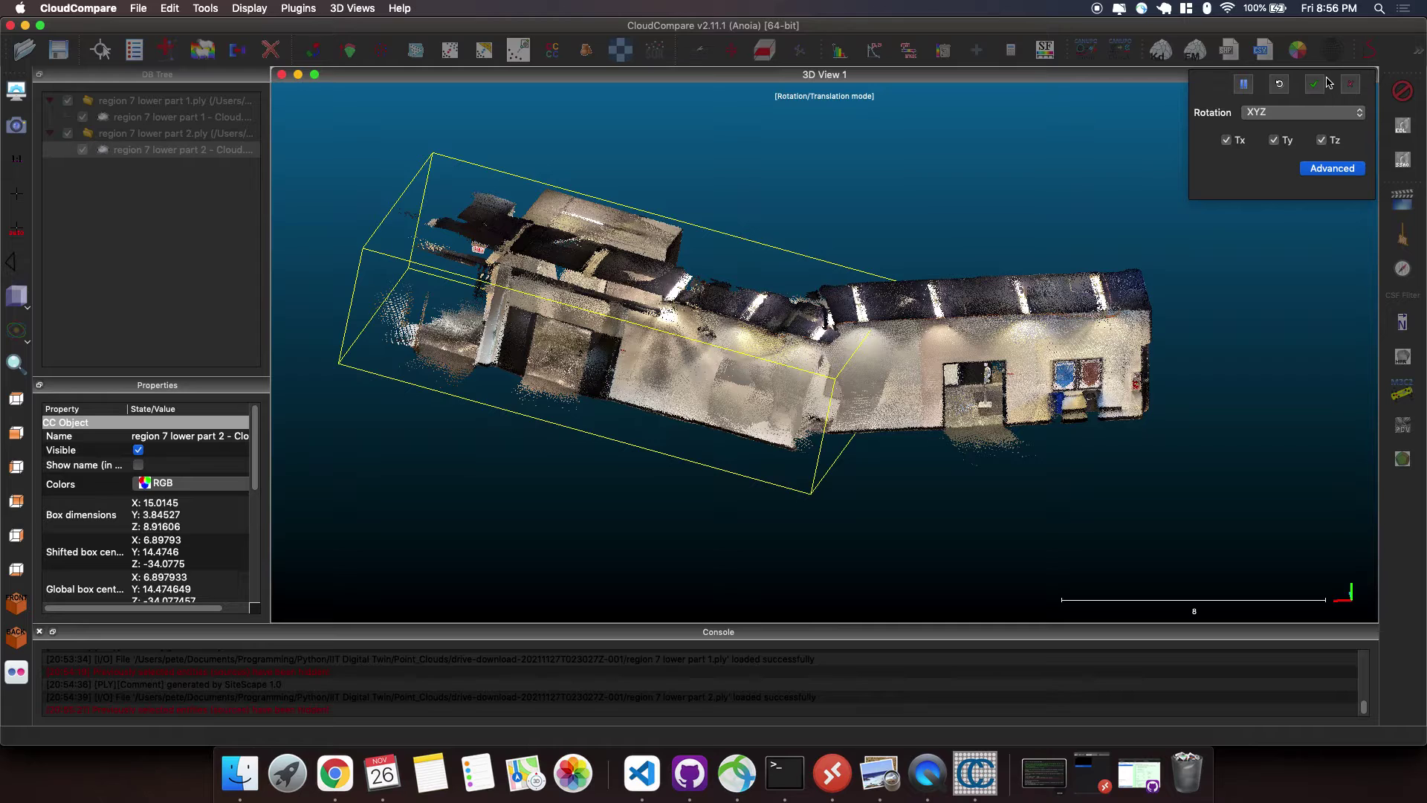
{"action": "left_click", "coordinate": [1351, 87]}
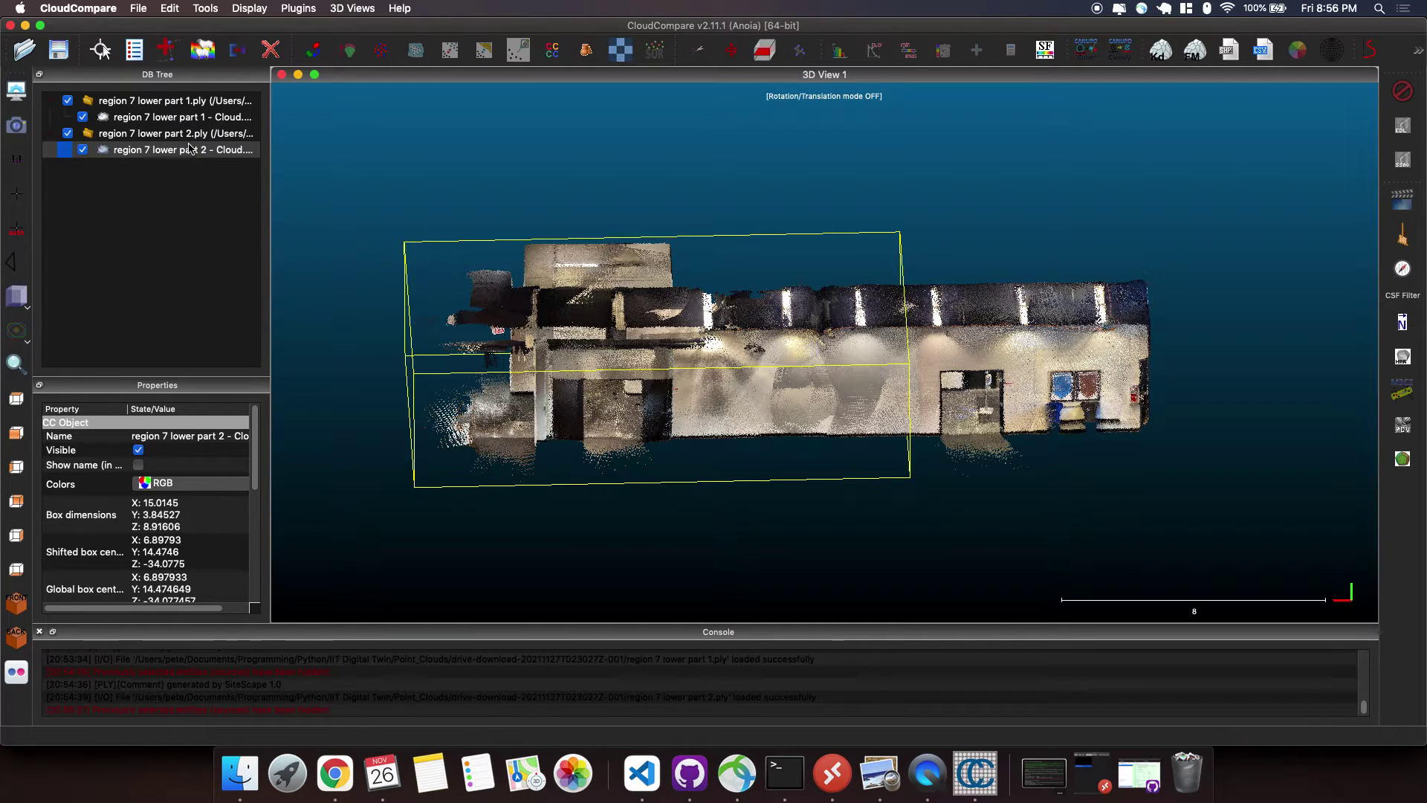
- Finely register the cleaned part 1 cloud to the part 2 reference, using a 1.0e-05 RMS difference and a 10% final overlap
{"action": "left_click", "coordinate": [173, 116], "text": "super"}
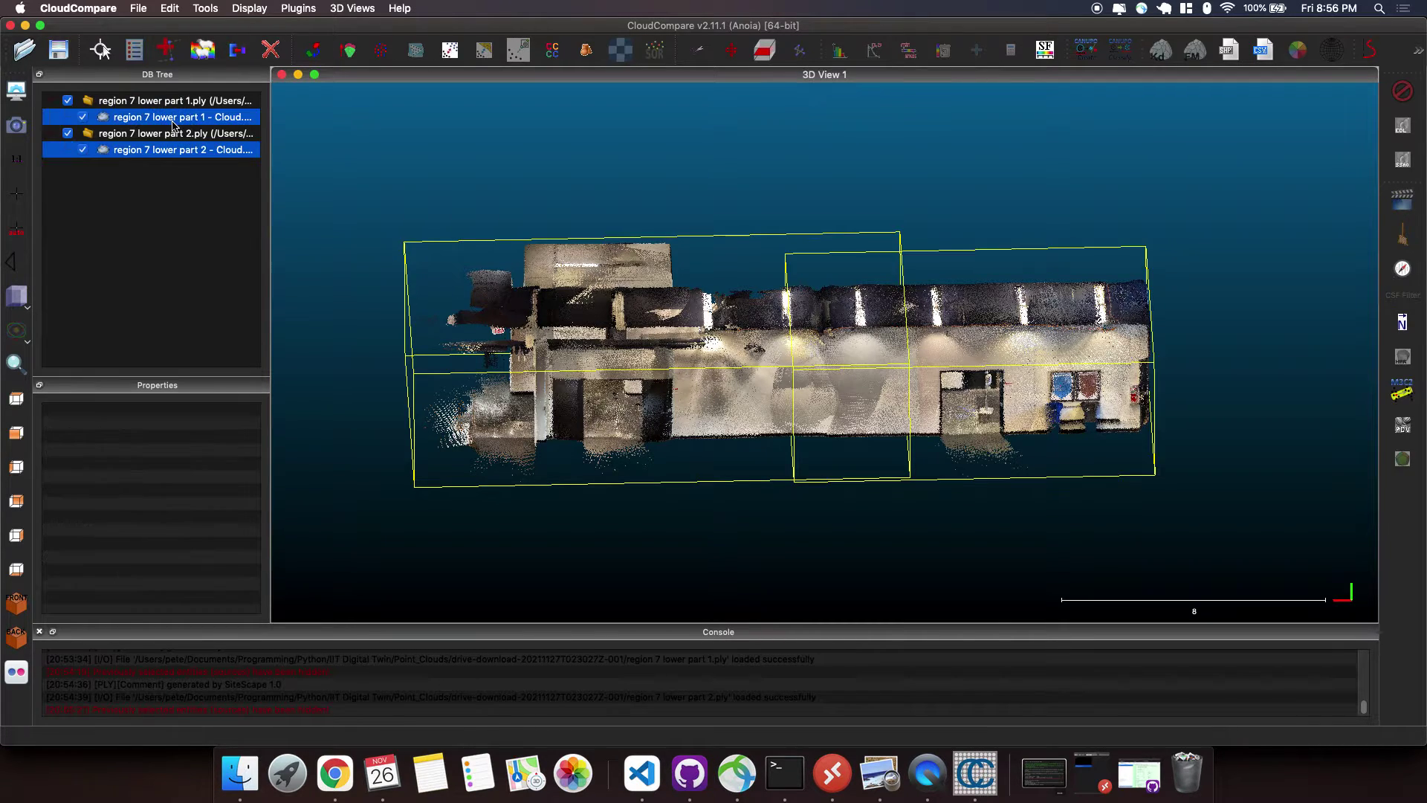
{"action": "left_click", "coordinate": [348, 52]}
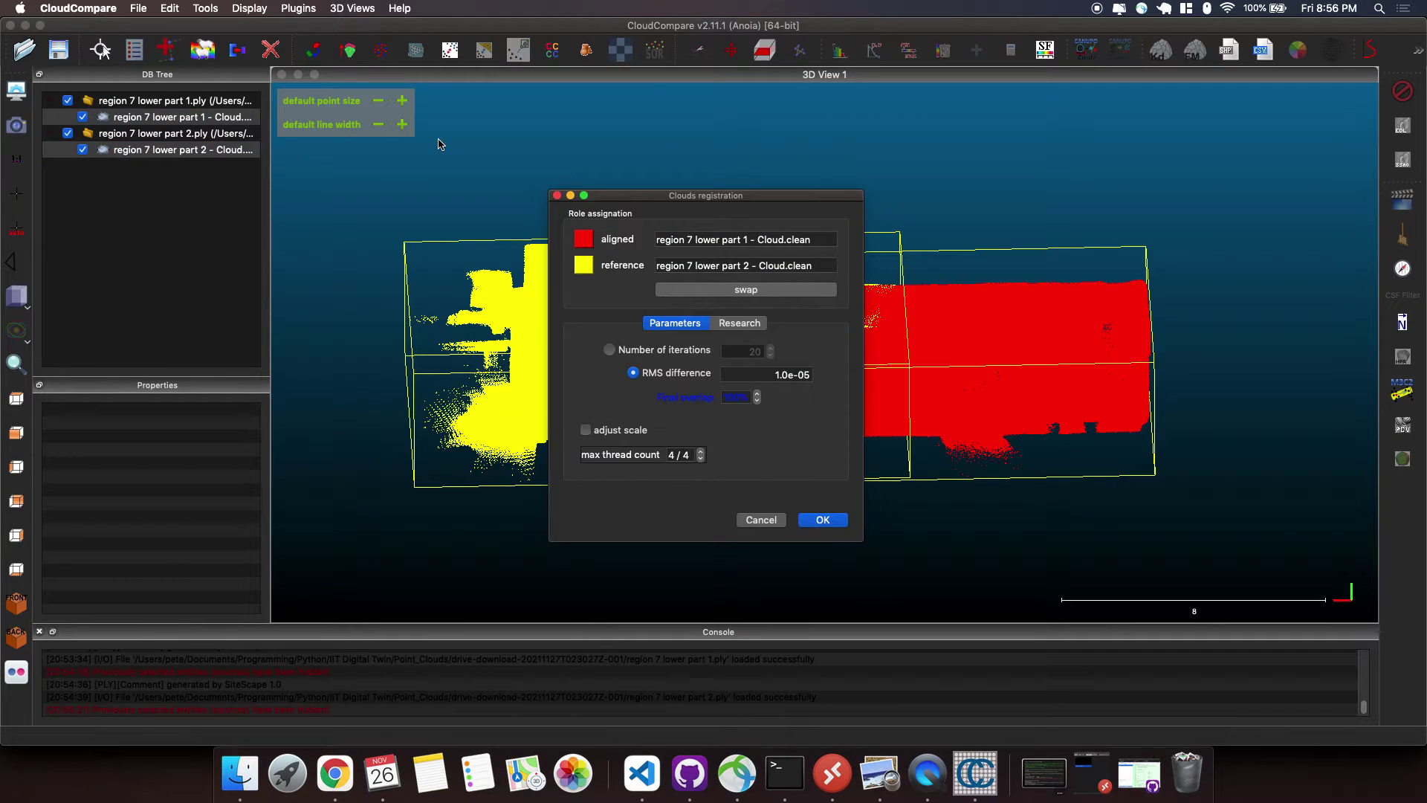
{"action": "left_click_drag", "start_coordinate": [737, 201], "coordinate": [1151, 166]}
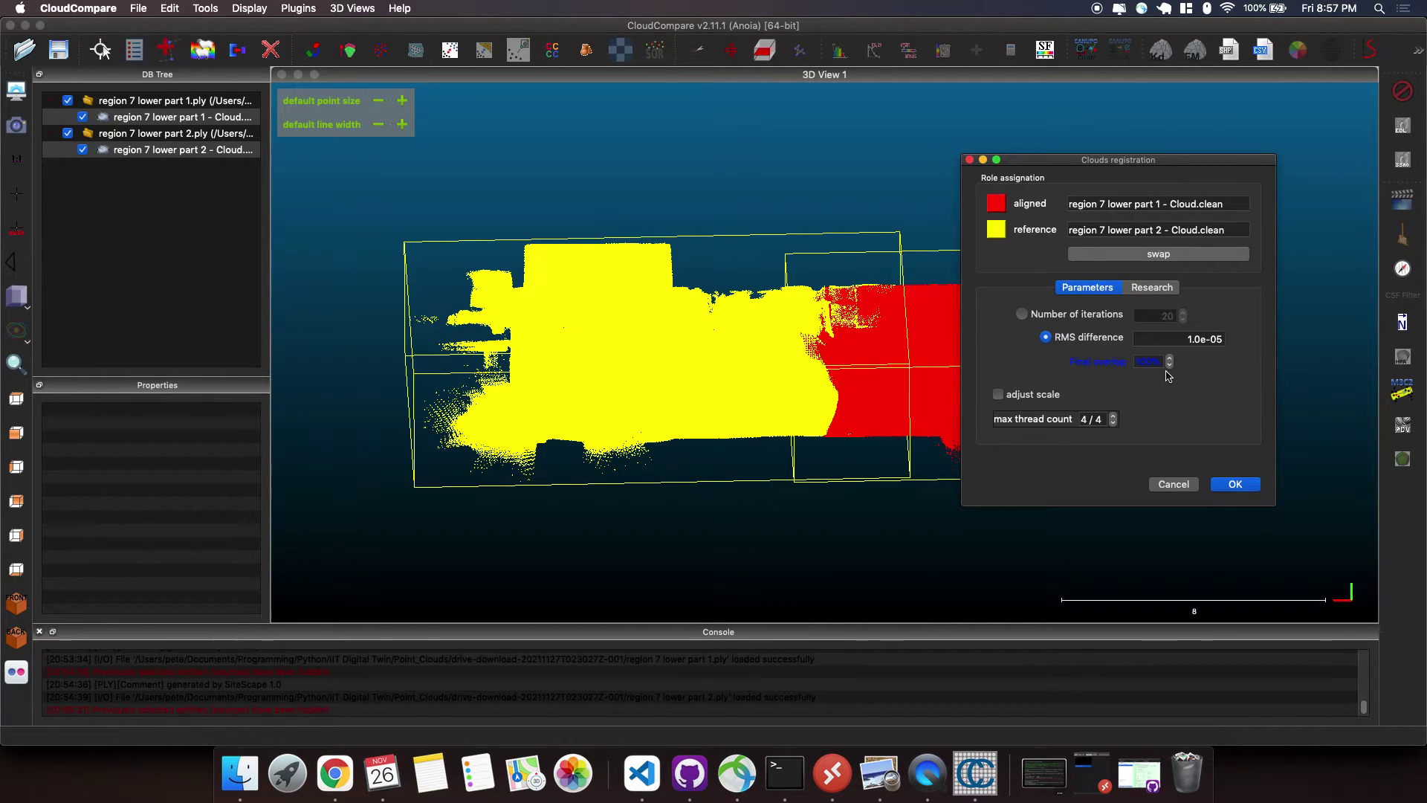
{"action": "left_click", "coordinate": [1170, 366]}
{"action": "type", "text": "50"}
{"action": "left_click", "coordinate": [1234, 485]}
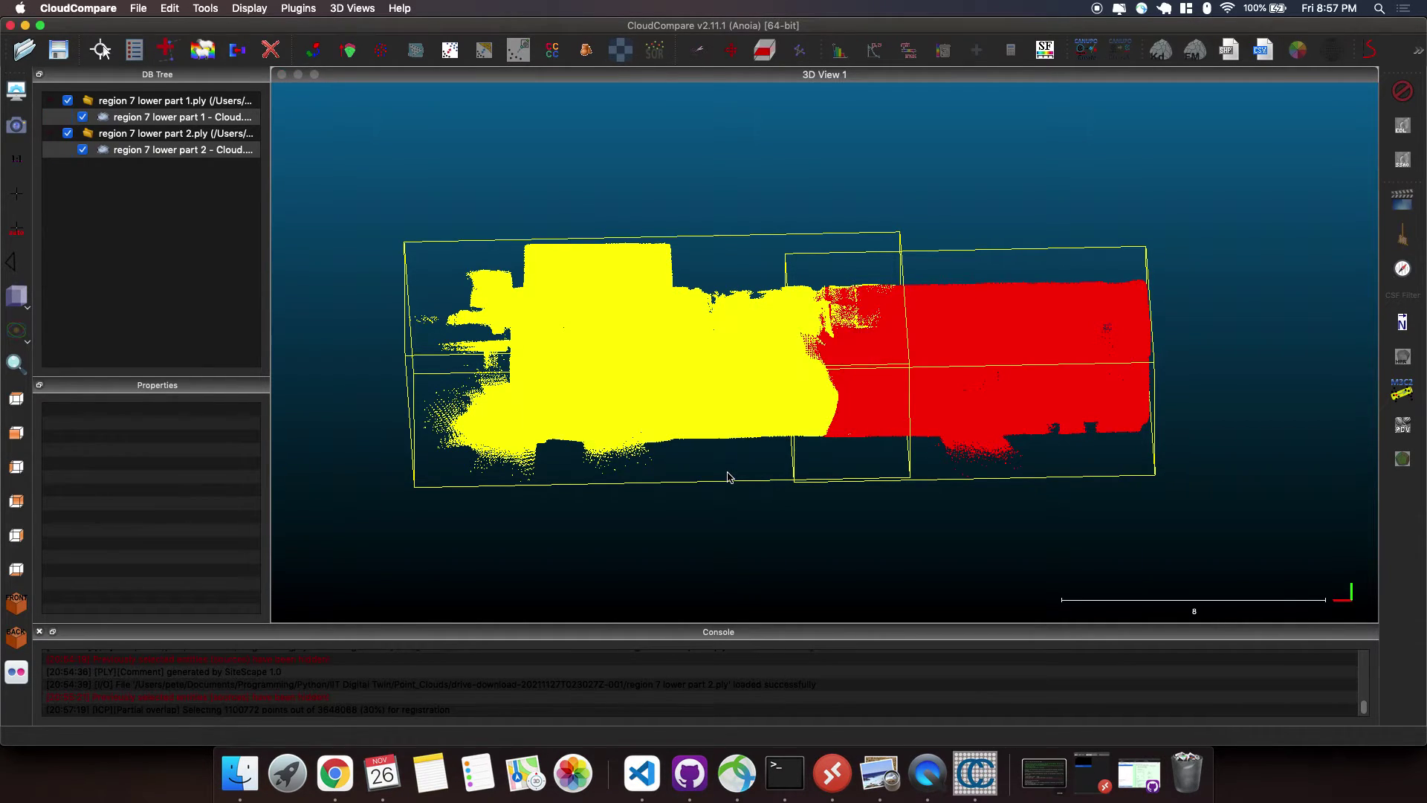
{"action": "left_click", "coordinate": [813, 461]}
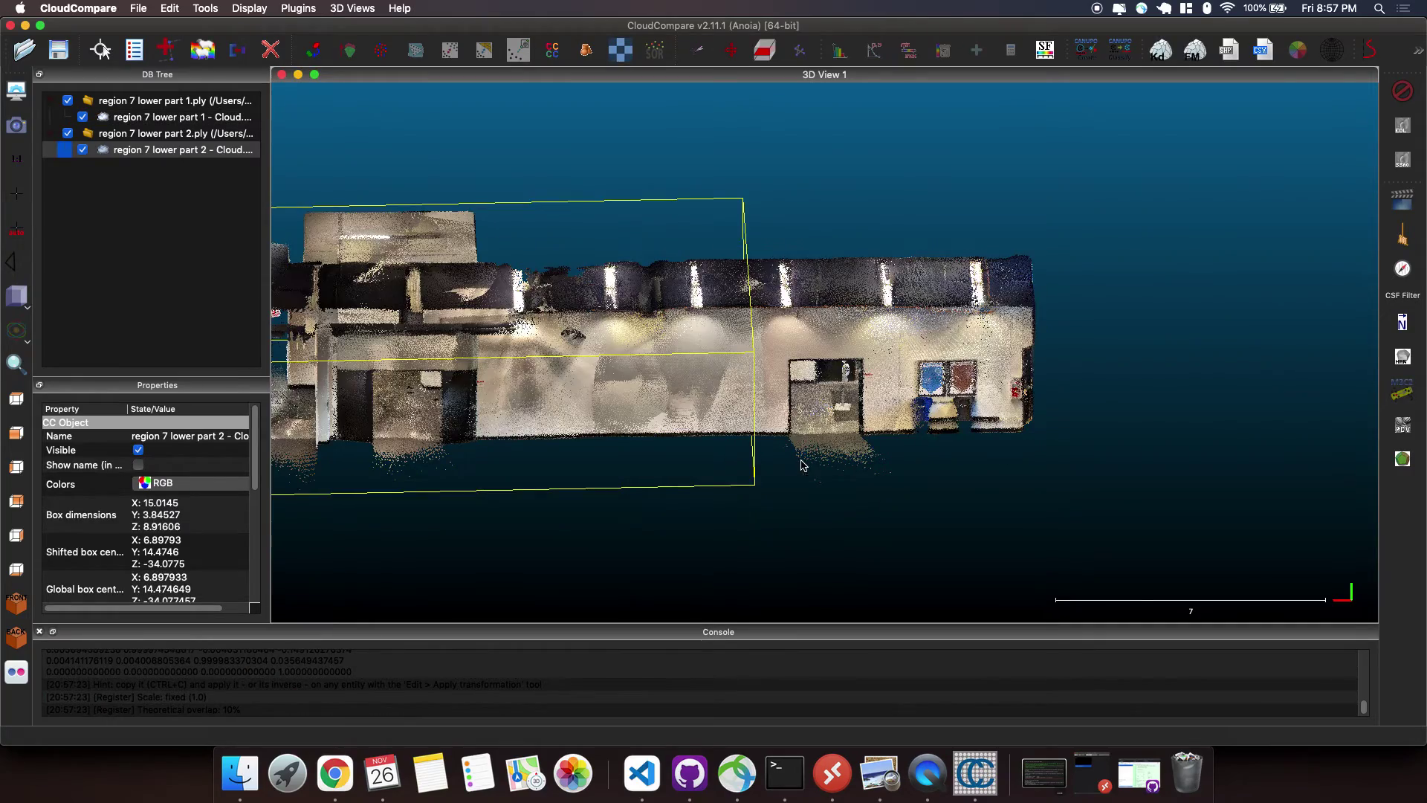
- Merge the aligned region 7 lower part 1 and part 2 clouds, without generating a scalar field of the original cloud index
{"action": "left_click_drag", "start_coordinate": [699, 269], "coordinate": [843, 440]}
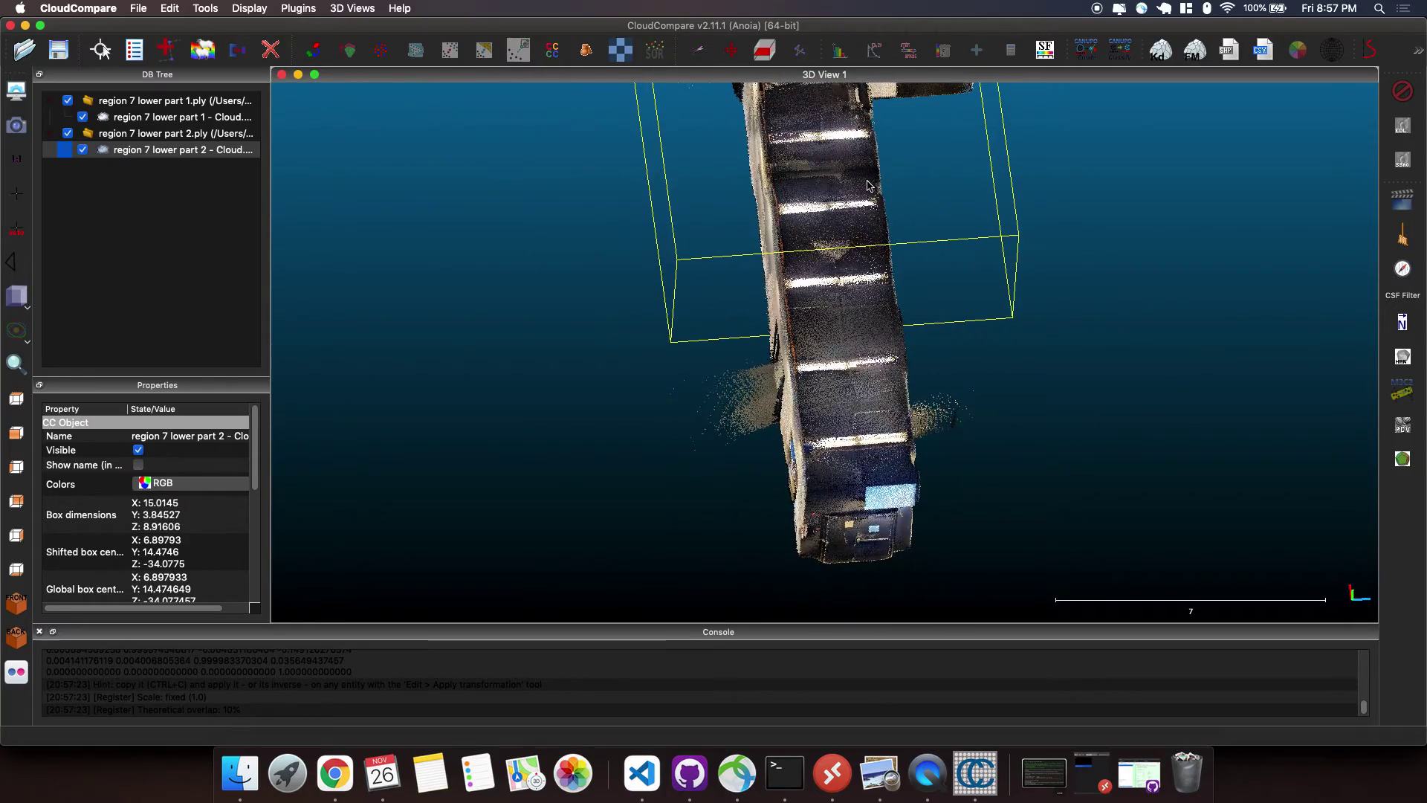
{"action": "scroll", "coordinate": [723, 241], "scroll_direction": "down", "scroll_amount": 1}
{"action": "left_click_drag", "start_coordinate": [722, 241], "coordinate": [565, 344]}
{"action": "scroll", "coordinate": [587, 341], "scroll_direction": "down", "scroll_amount": 4}
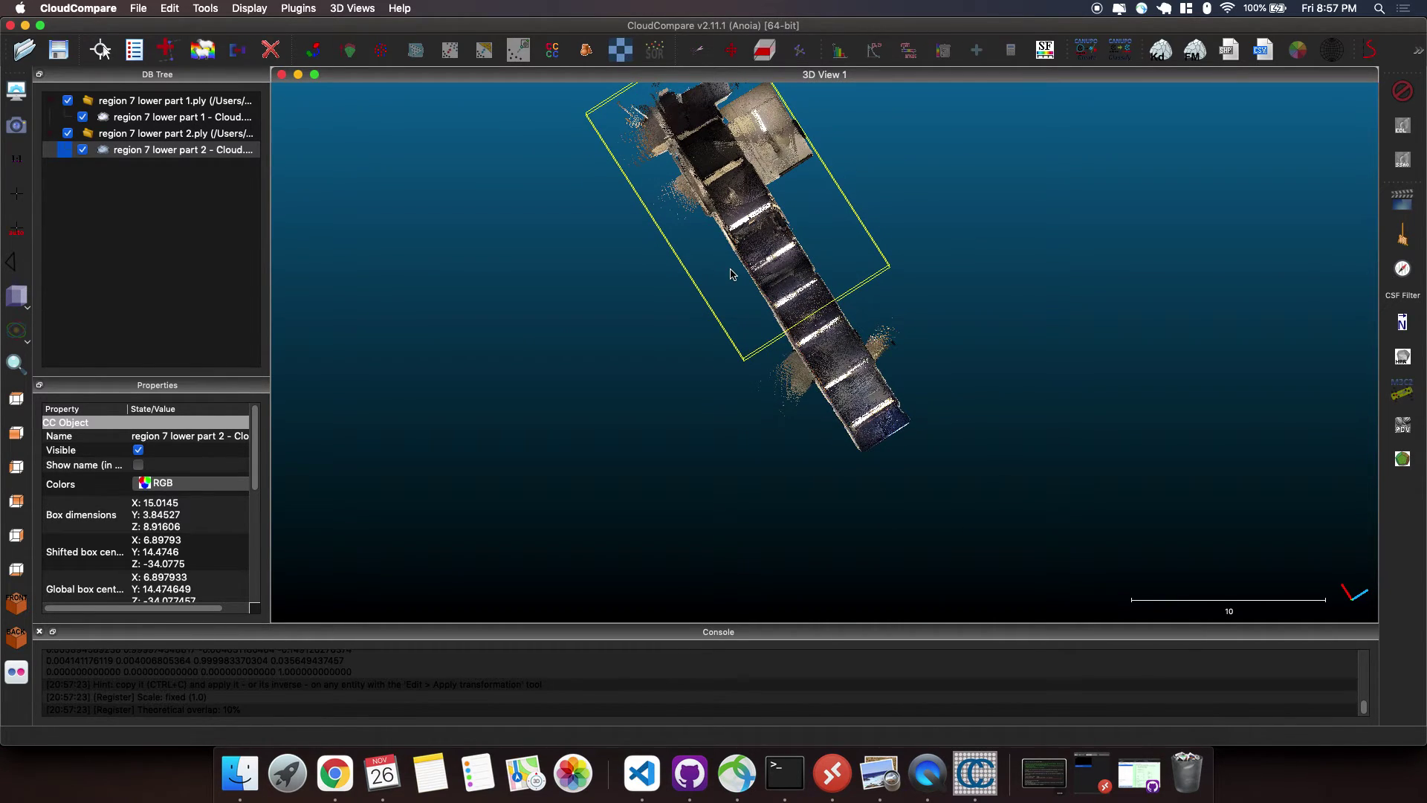
{"action": "left_click_drag", "start_coordinate": [730, 273], "coordinate": [984, 547]}
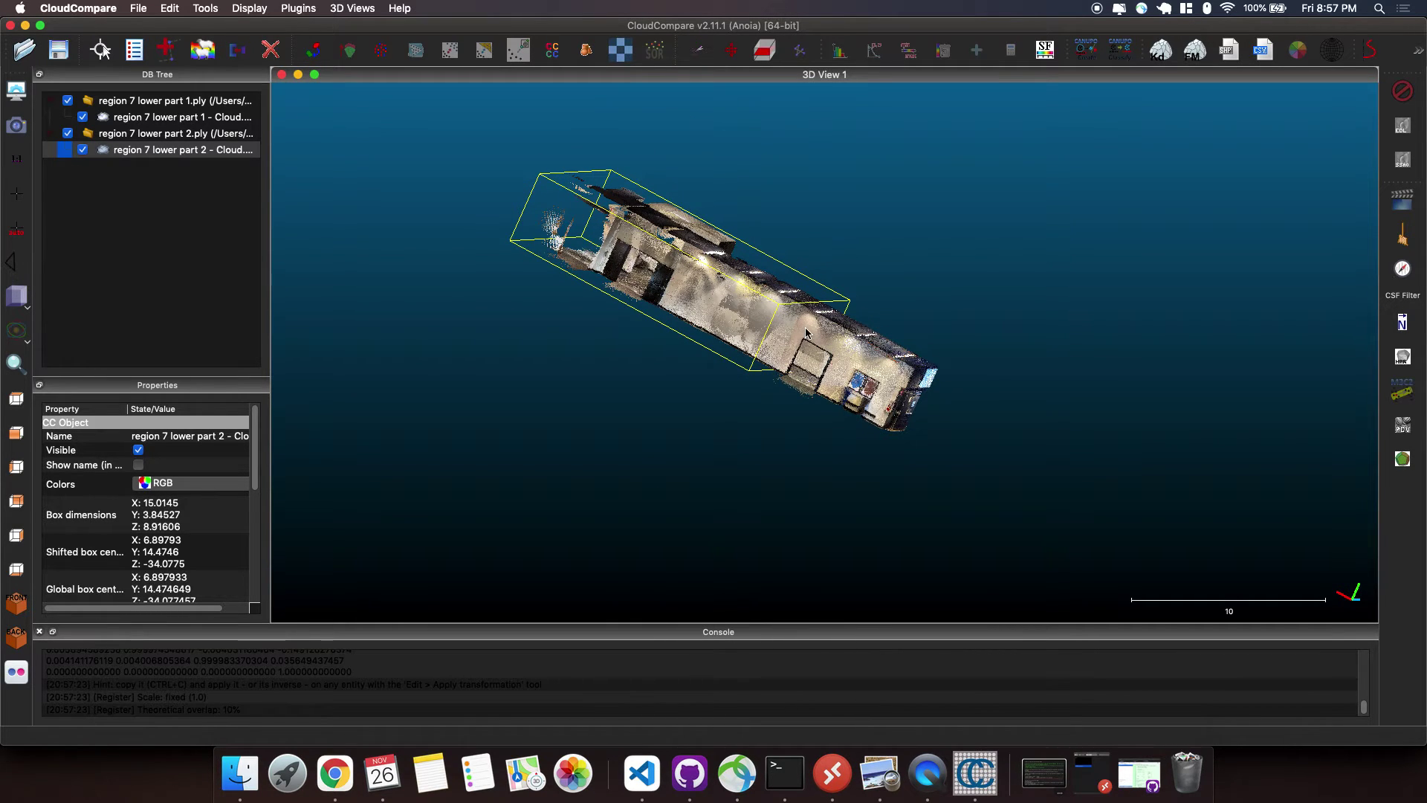
{"action": "left_click", "coordinate": [172, 119], "text": "super"}
{"action": "left_click", "coordinate": [170, 8]}
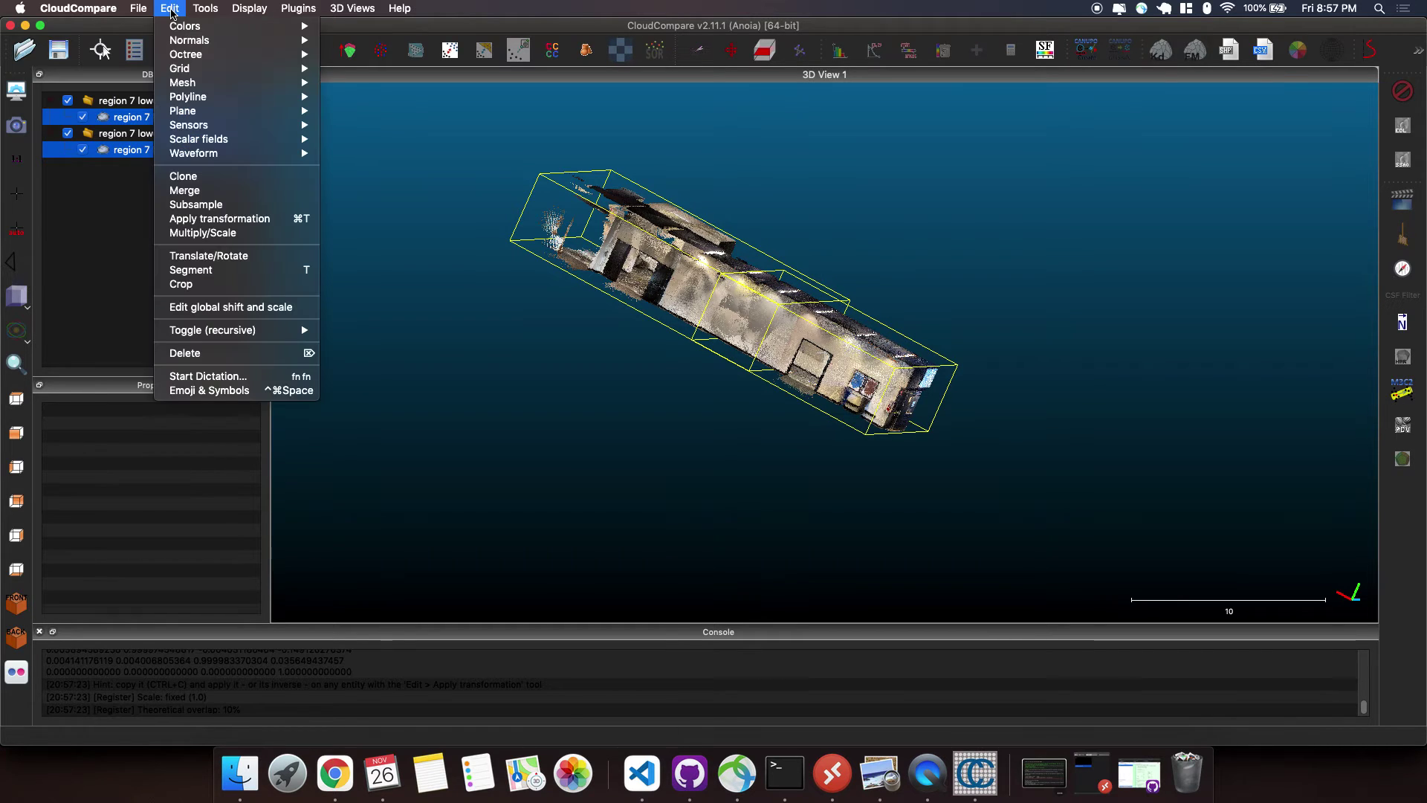
{"action": "left_click", "coordinate": [223, 192]}
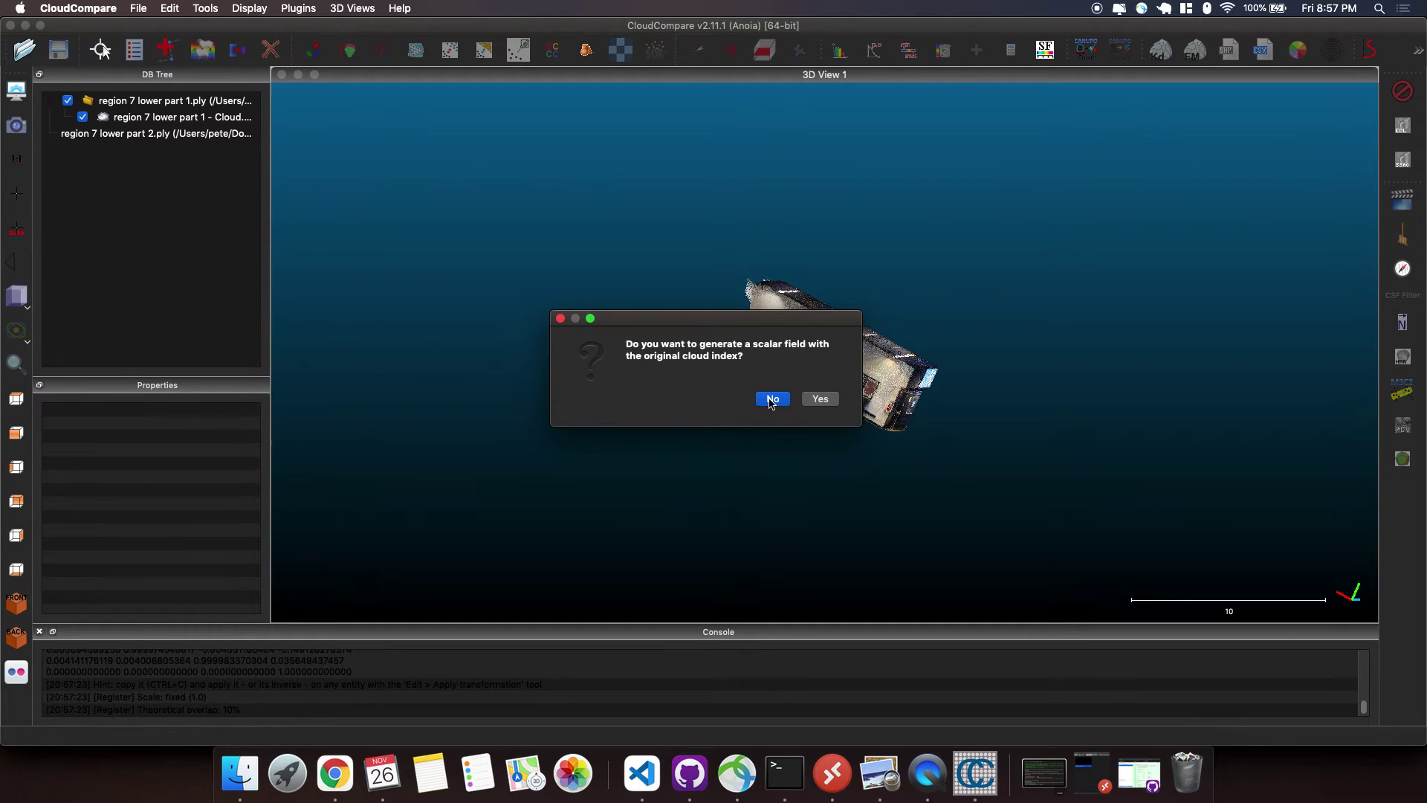
{"action": "left_click", "coordinate": [771, 399]}
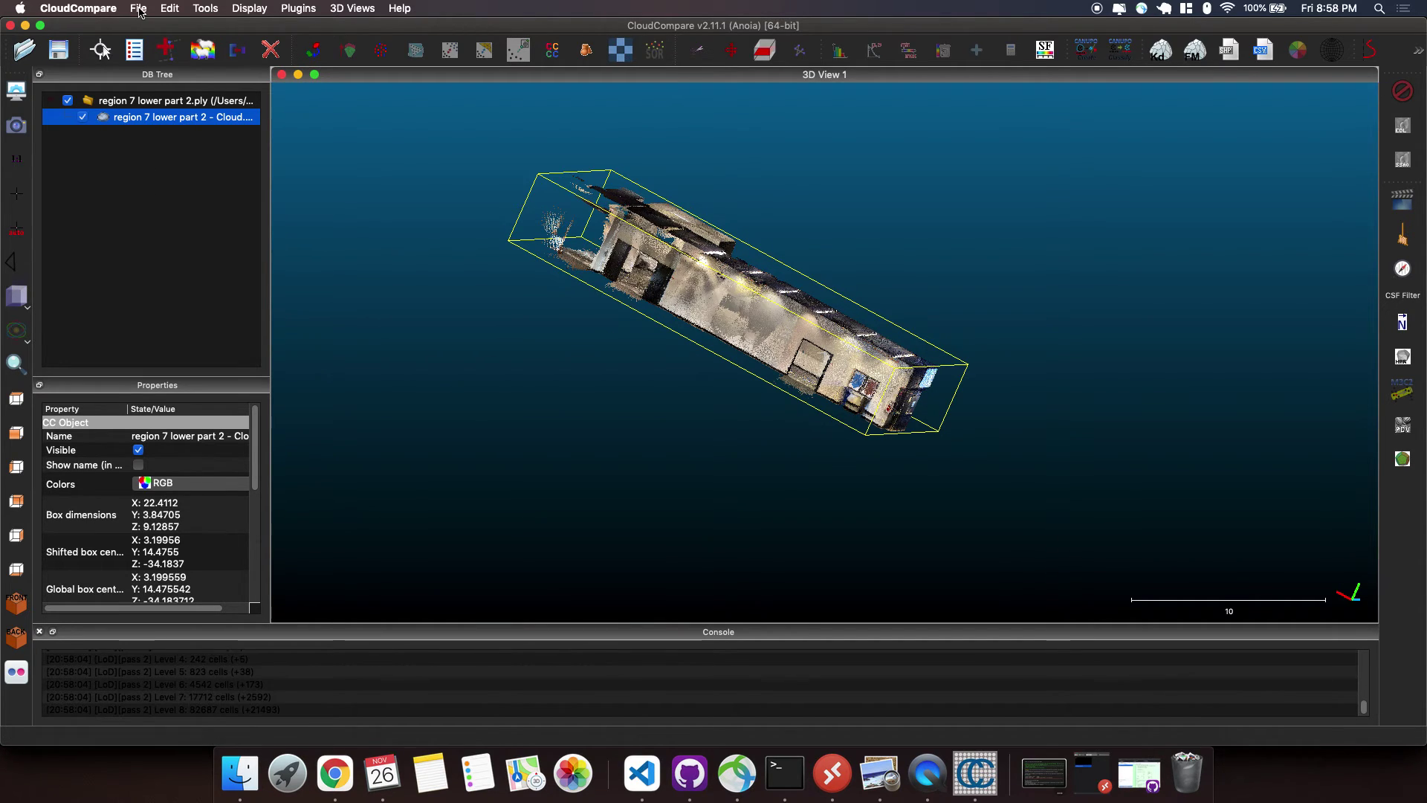
- Save the merged cloud to Documents in E57 format under the name "region 7 lower Merge"
{"action": "left_click", "coordinate": [59, 52]}
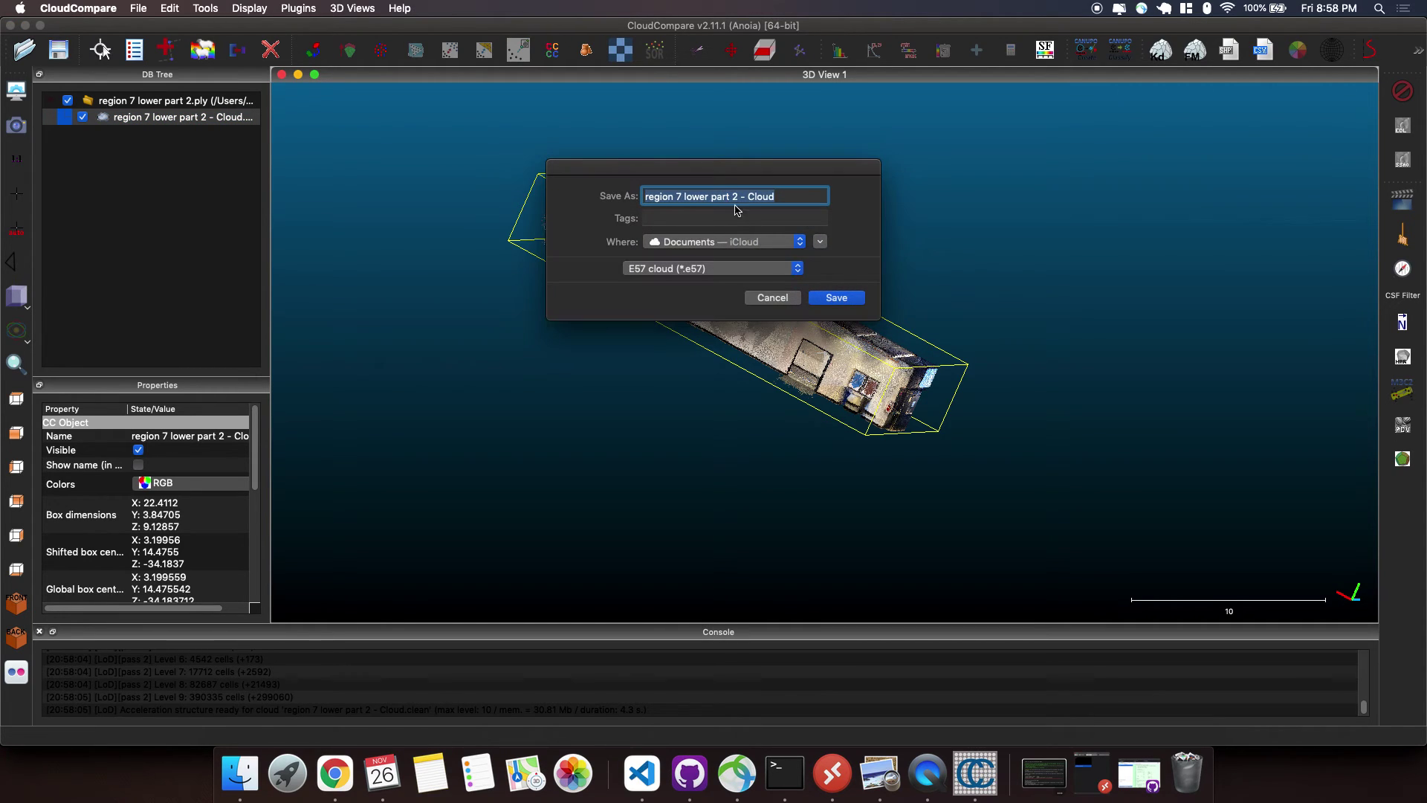
{"action": "left_click", "coordinate": [796, 268]}
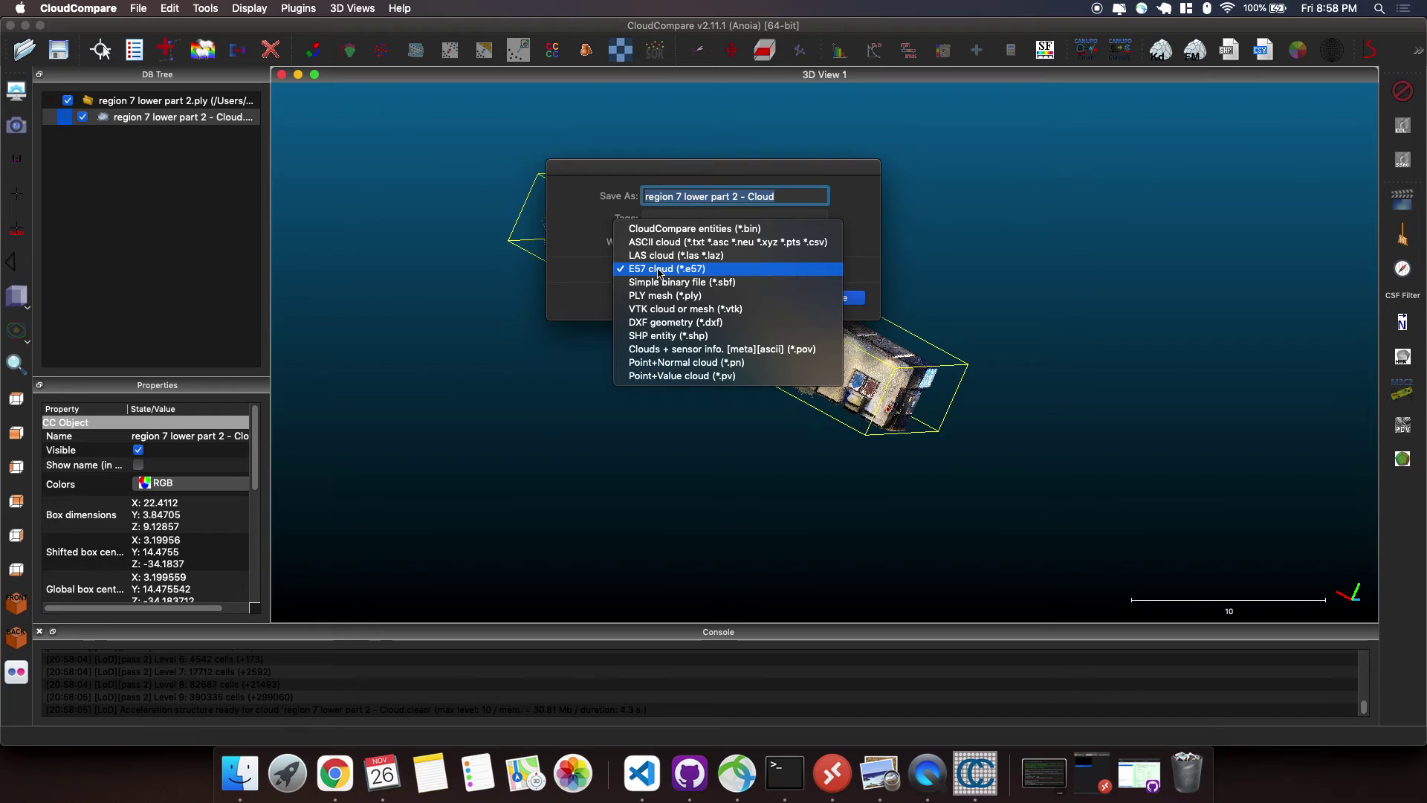
{"action": "left_click", "coordinate": [700, 272]}
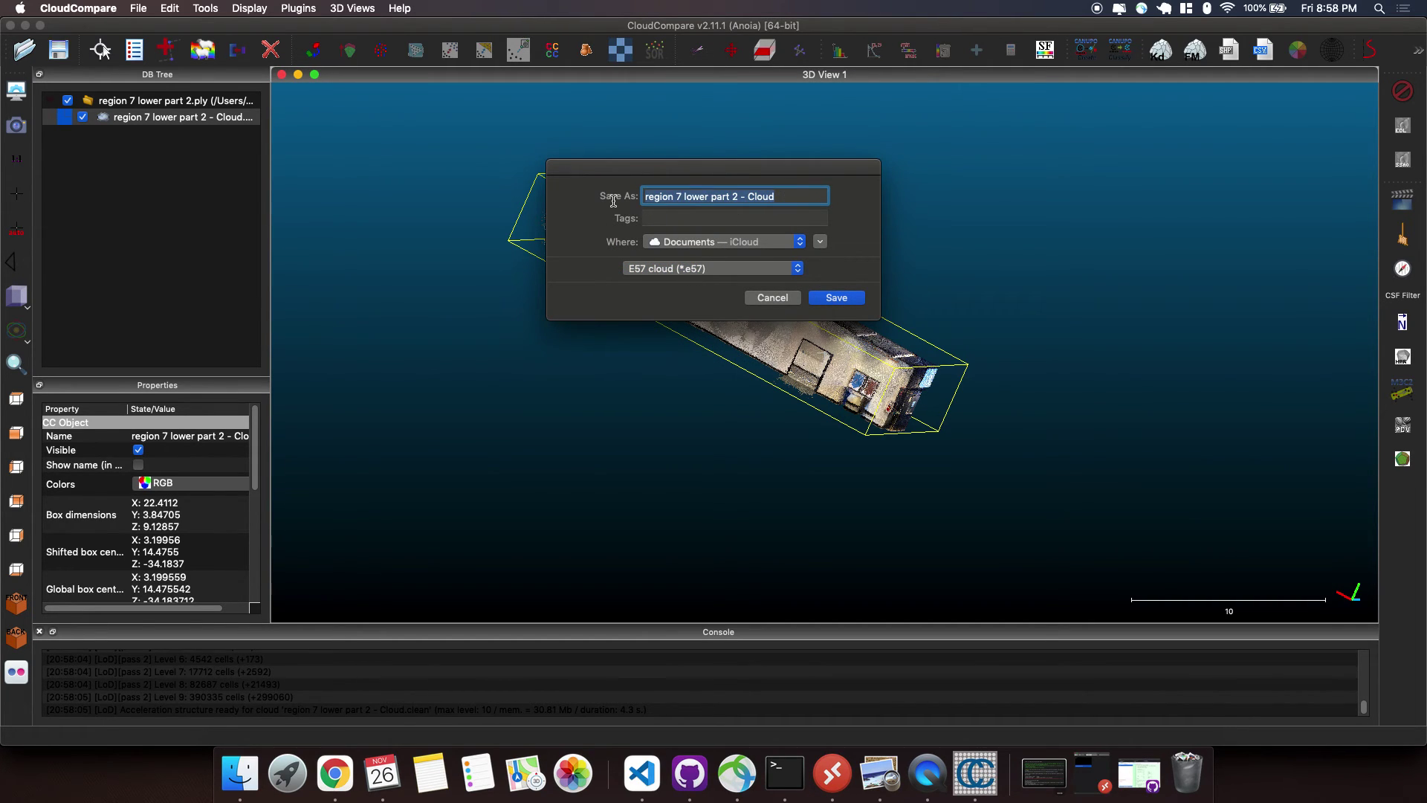
{"action": "left_click_drag", "start_coordinate": [798, 194], "coordinate": [715, 197]}
{"action": "key", "text": "BackSpace"}
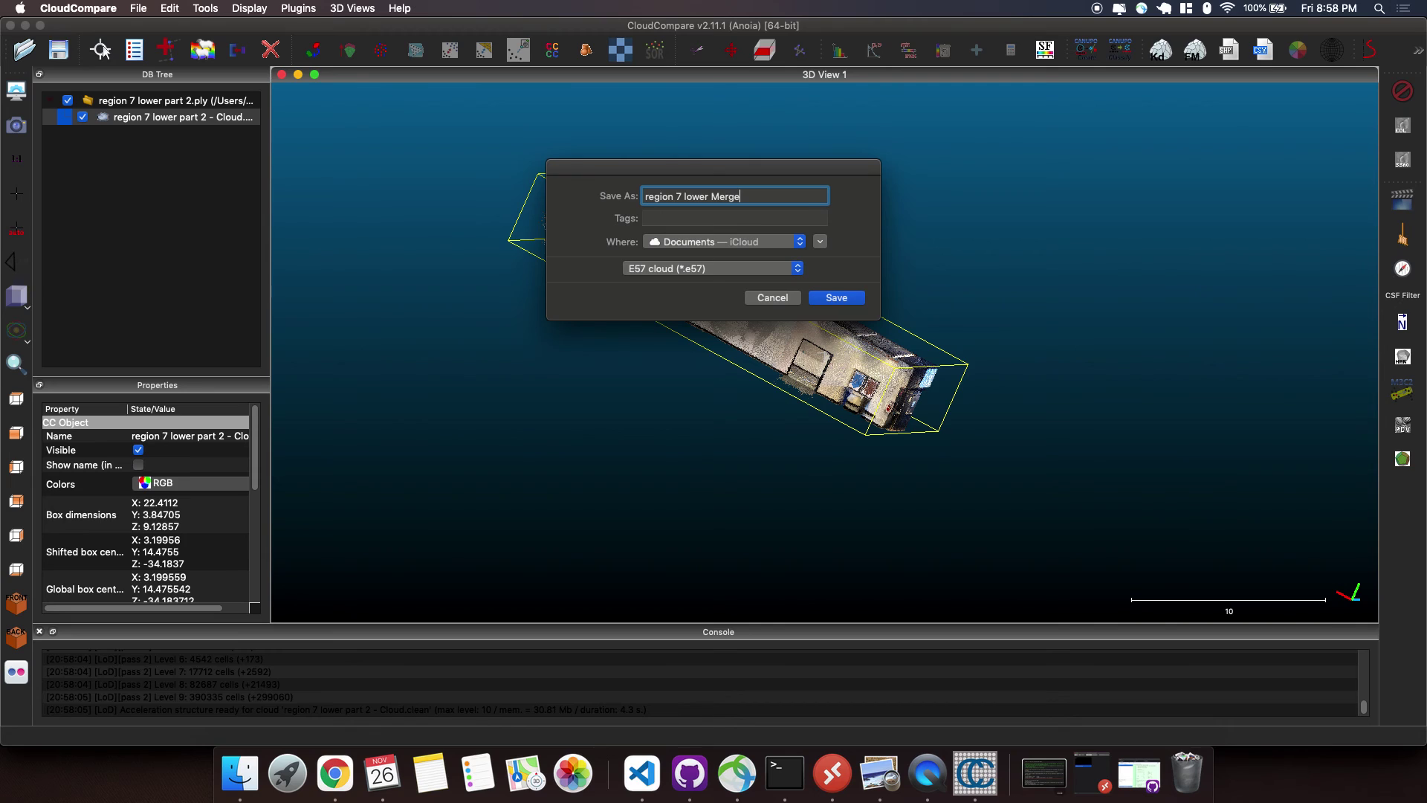
{"action": "left_click", "coordinate": [842, 300]}
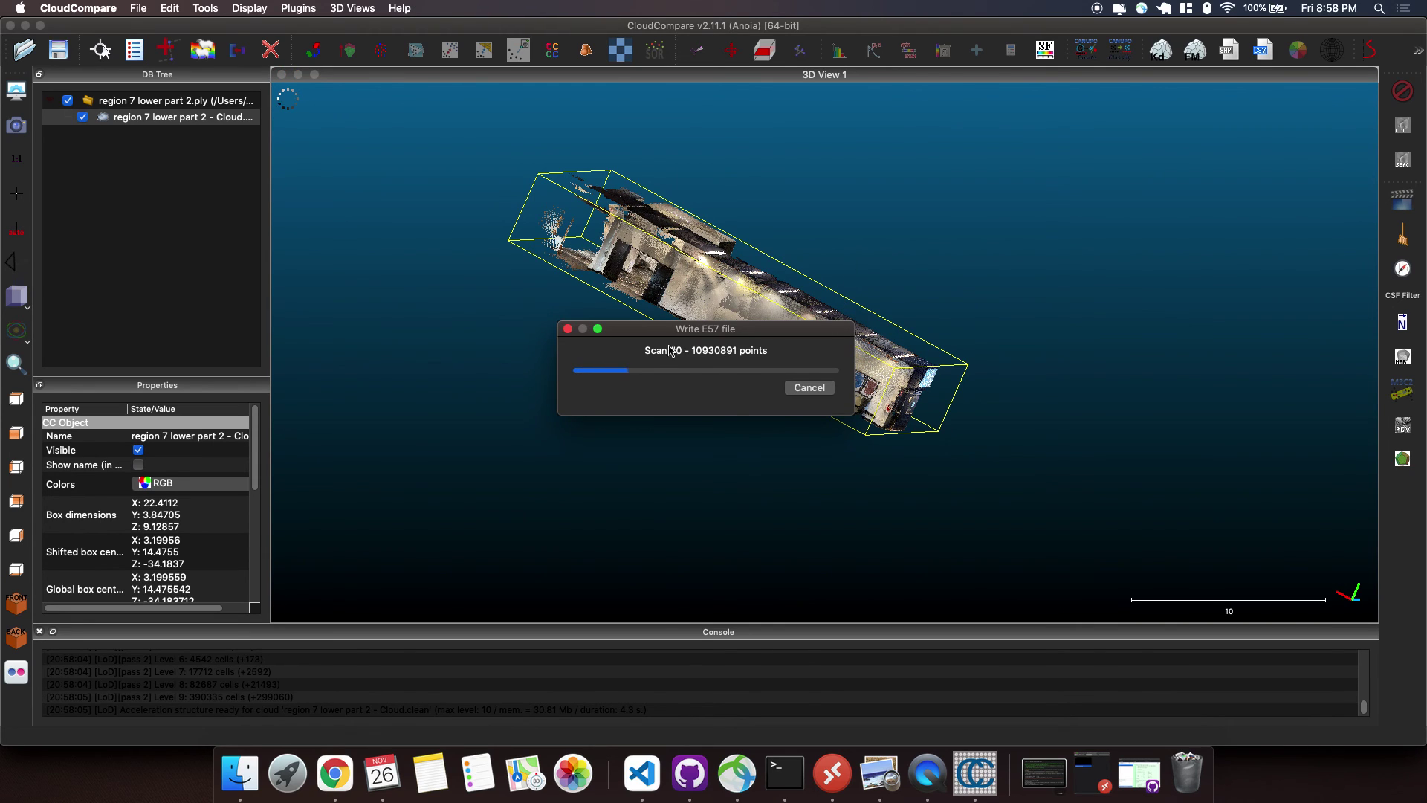